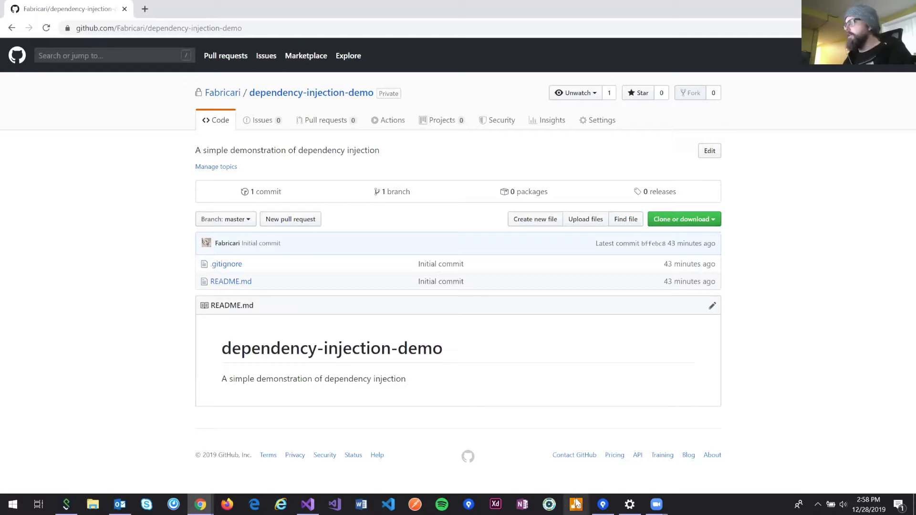
Open draw.io in a new browser tab, dismiss its start dialog to view the blank editor, and close the tab.
{"action": "left_click", "coordinate": [144, 9]}
{"action": "type", "text": "dra"}
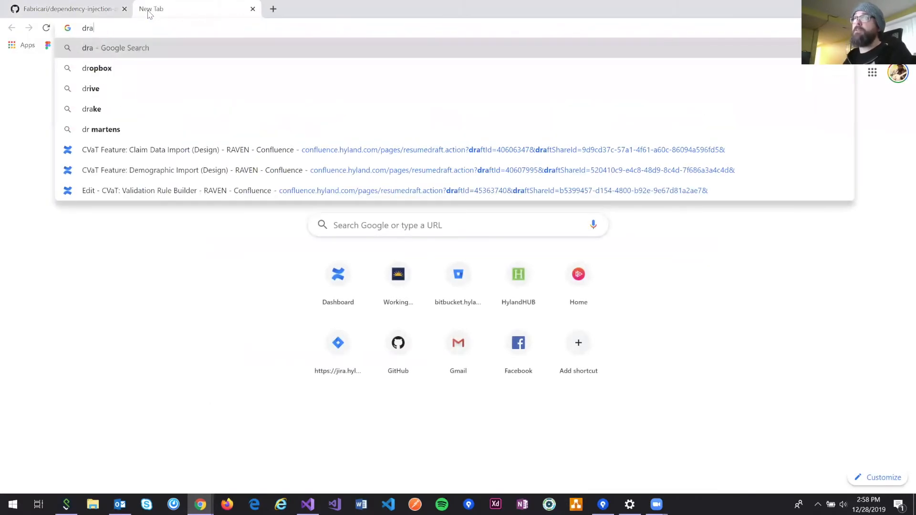
{"action": "type", "text": "w.io"}
{"action": "key", "text": "Return"}
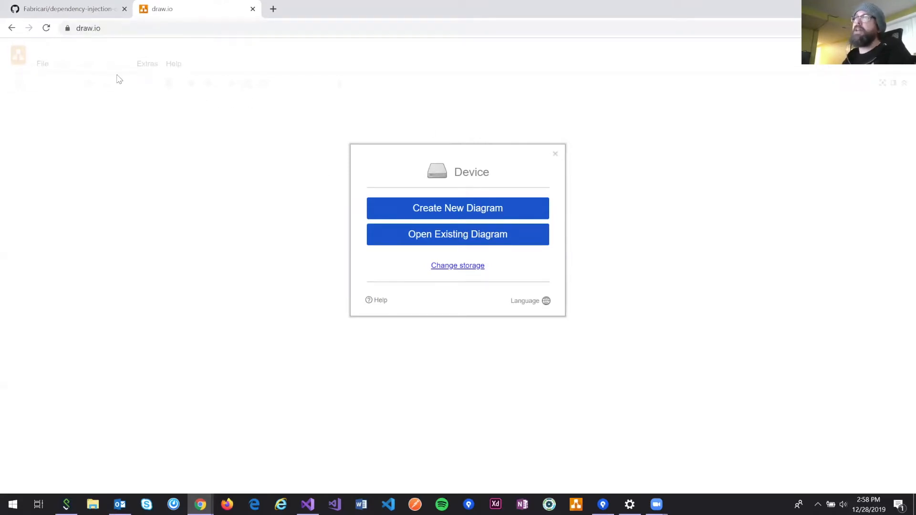
{"action": "left_click", "coordinate": [556, 154]}
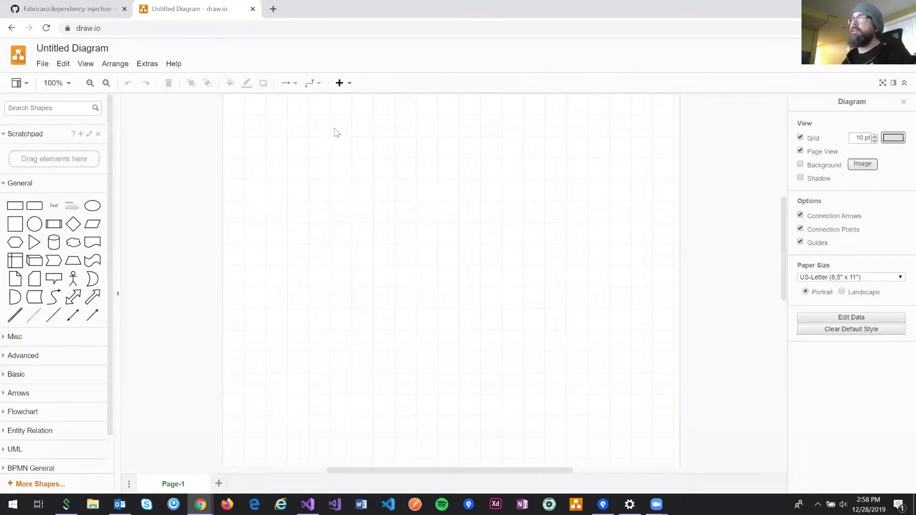
{"action": "left_click", "coordinate": [252, 9]}
Open the draw.io desktop app, create a blank diagram under the default file name, and maximize the window.
{"action": "left_click", "coordinate": [576, 505]}
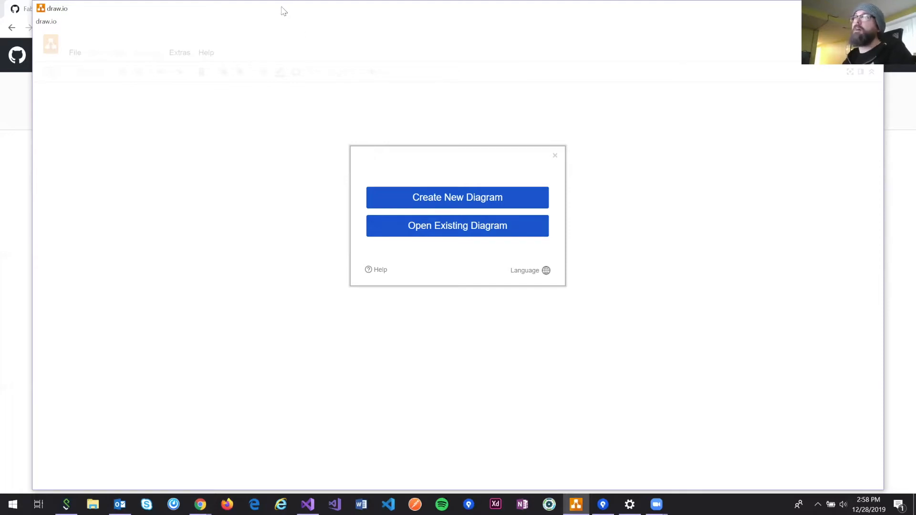
{"action": "left_click_drag", "start_coordinate": [285, 10], "coordinate": [280, 12]}
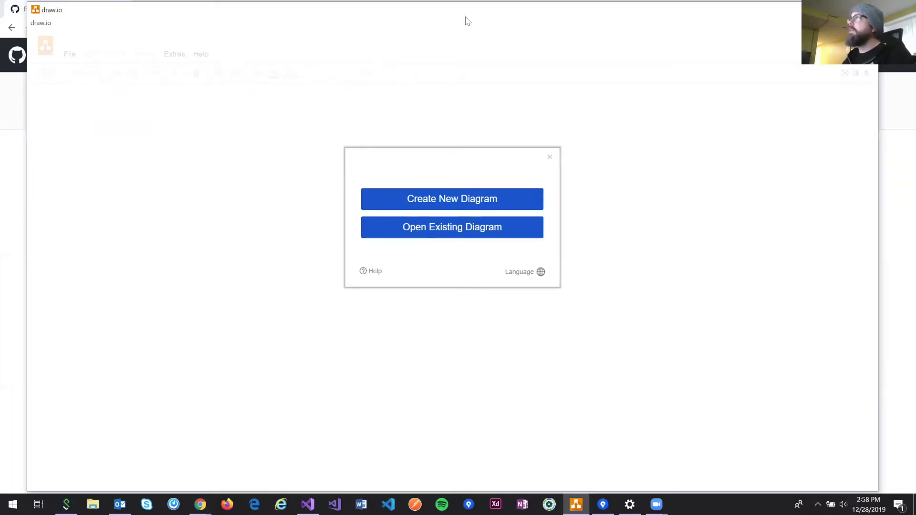
{"action": "left_click", "coordinate": [481, 201]}
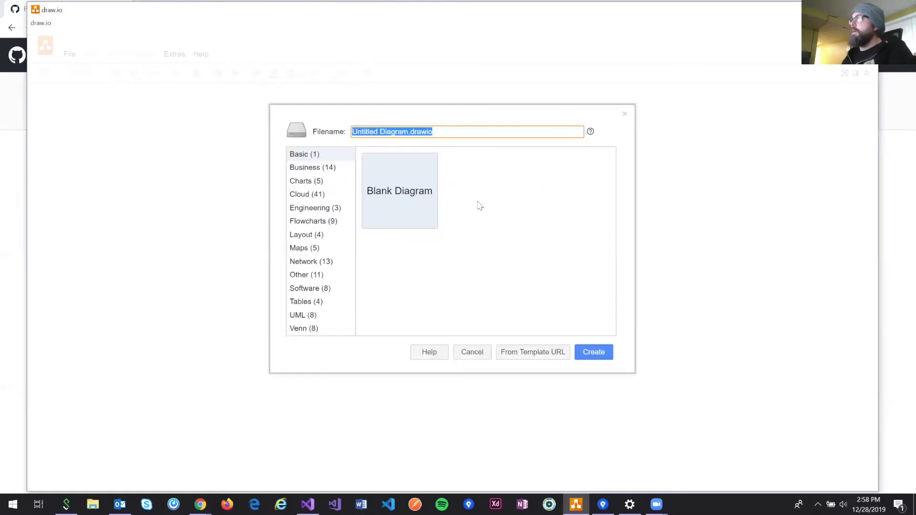
{"action": "left_click", "coordinate": [413, 195]}
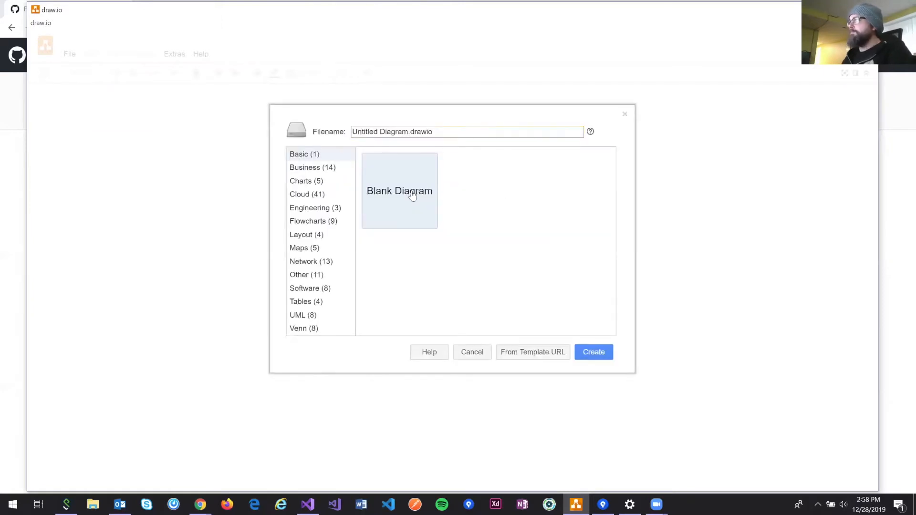
{"action": "left_click", "coordinate": [594, 352]}
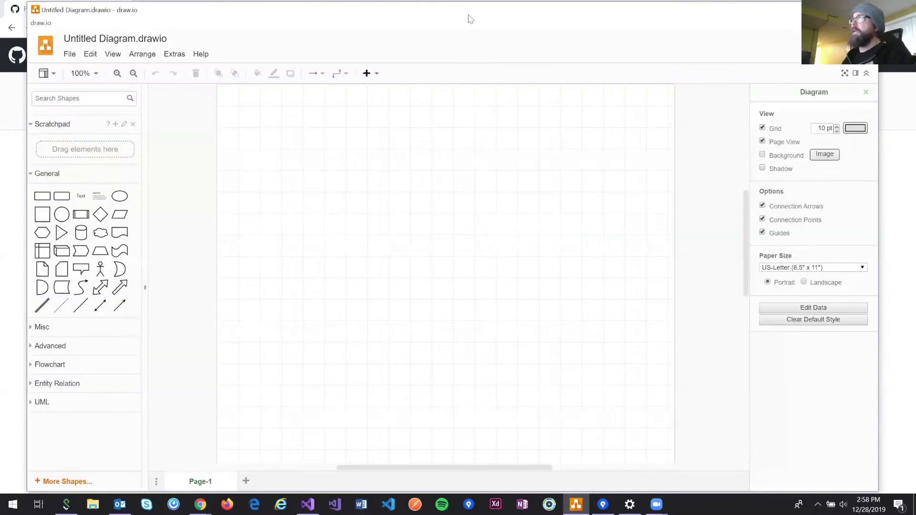
{"action": "double_click", "coordinate": [470, 10]}
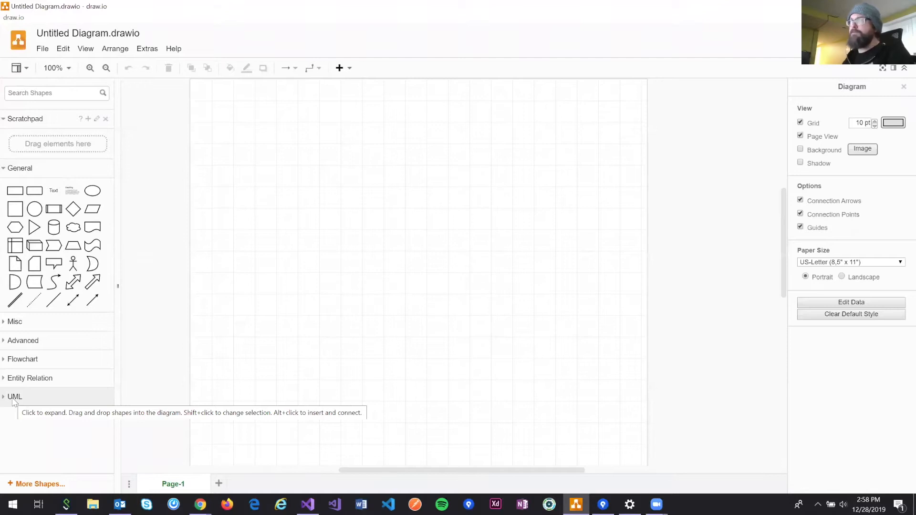
Switch to Chrome, search Google for UML in a new tab, and open the Wikipedia article on Unified Modeling Language.
{"action": "key", "text": "alt+Tab"}
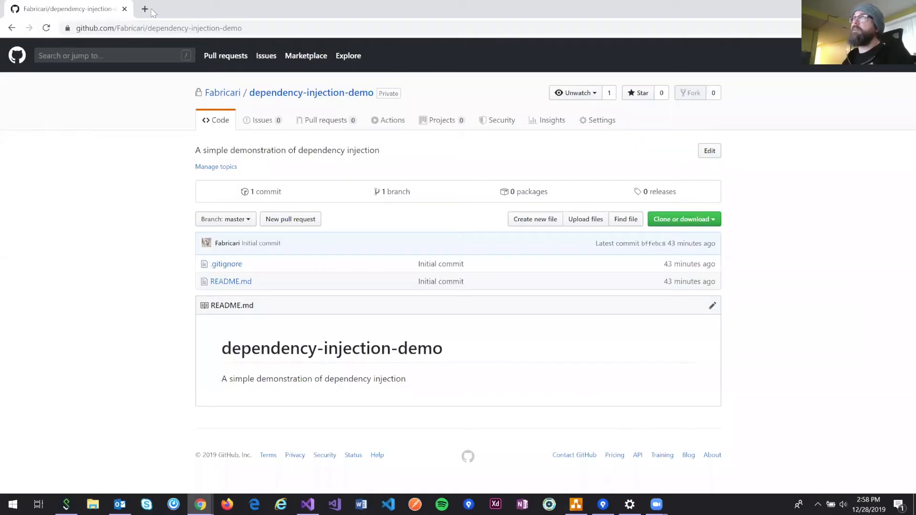
{"action": "left_click", "coordinate": [151, 10]}
{"action": "type", "text": "UML"}
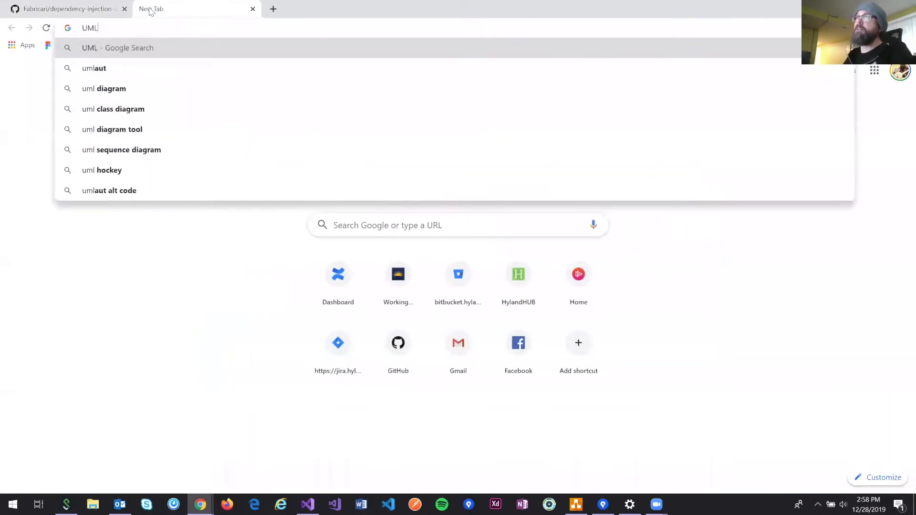
{"action": "key", "text": "Return"}
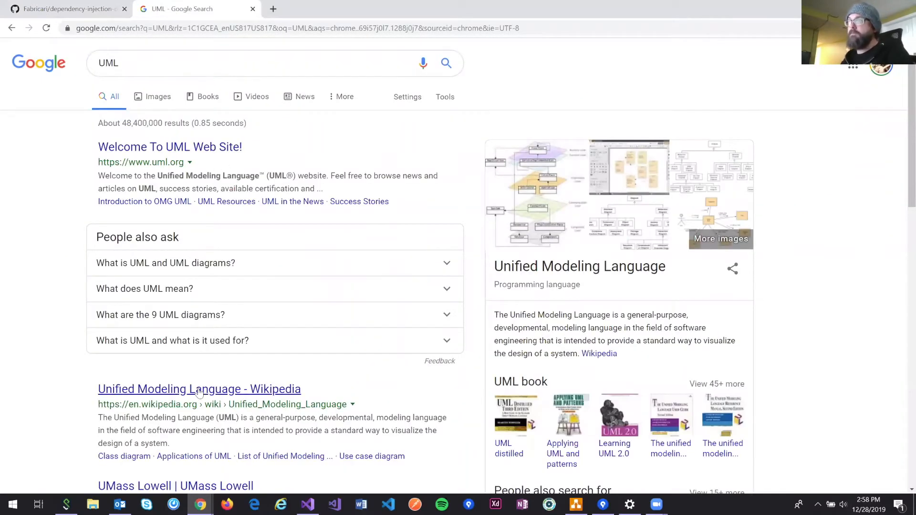
{"action": "left_click", "coordinate": [180, 390]}
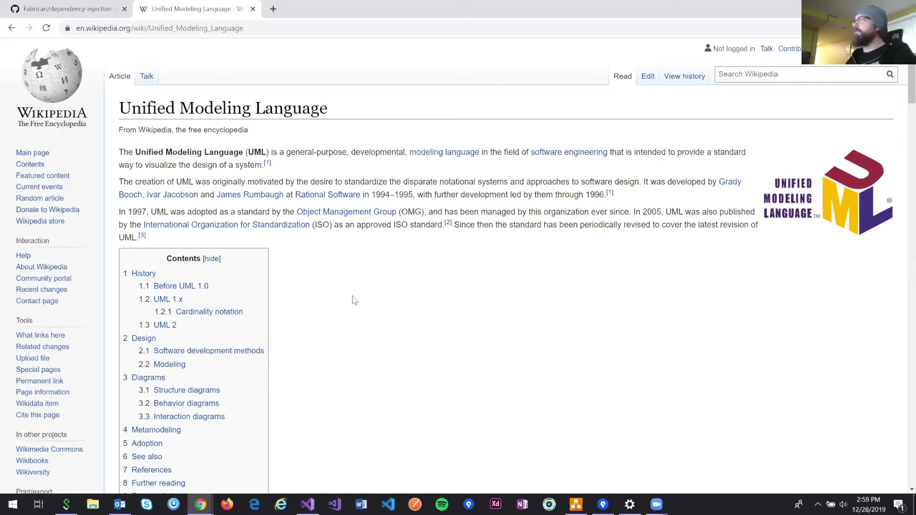
Read through the Unified Modeling Language article, examining the UML history and the overview of structure, behavior and interaction diagram types.
{"action": "scroll", "coordinate": [357, 322], "scroll_direction": "down", "scroll_amount": 3}
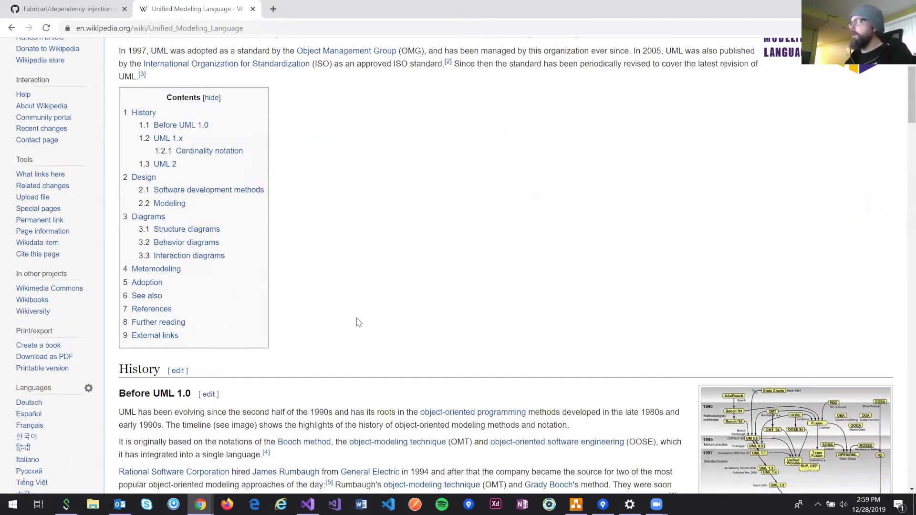
{"action": "scroll", "coordinate": [358, 322], "scroll_direction": "down", "scroll_amount": 2}
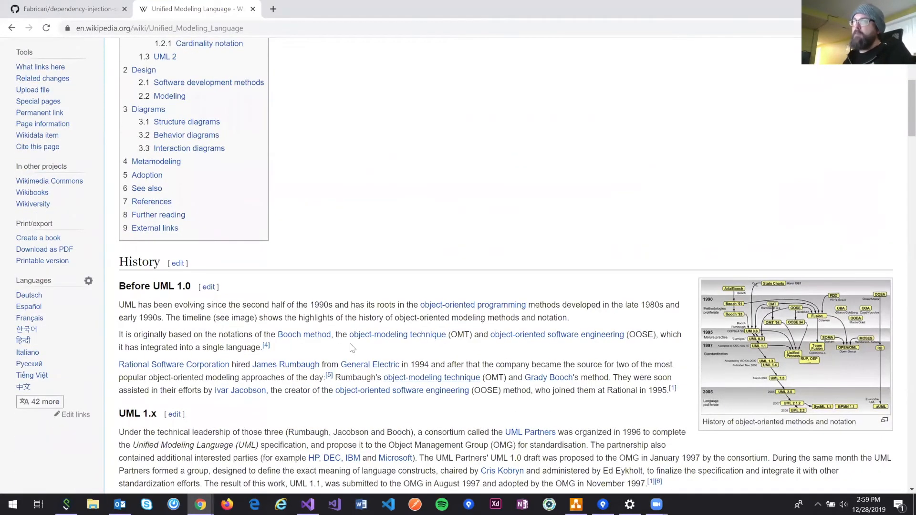
{"action": "scroll", "coordinate": [351, 347], "scroll_direction": "down", "scroll_amount": 4}
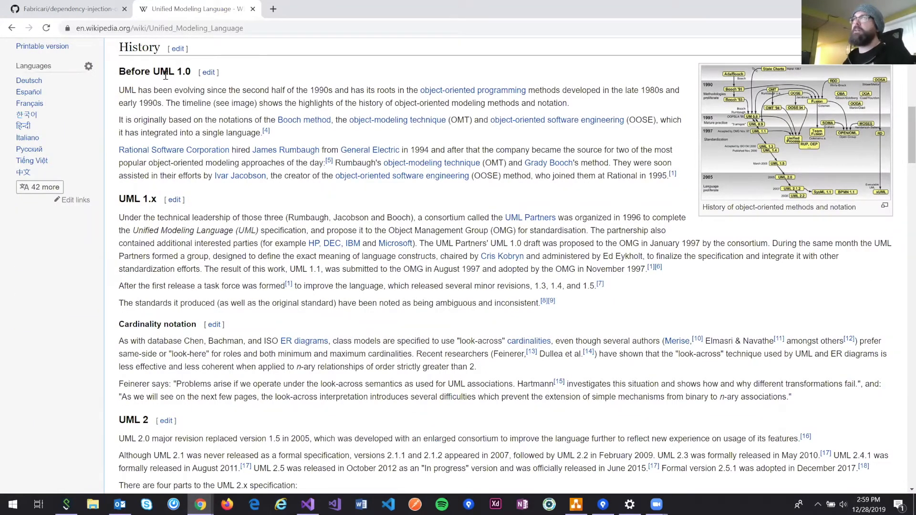
{"action": "scroll", "coordinate": [184, 335], "scroll_direction": "down", "scroll_amount": 3}
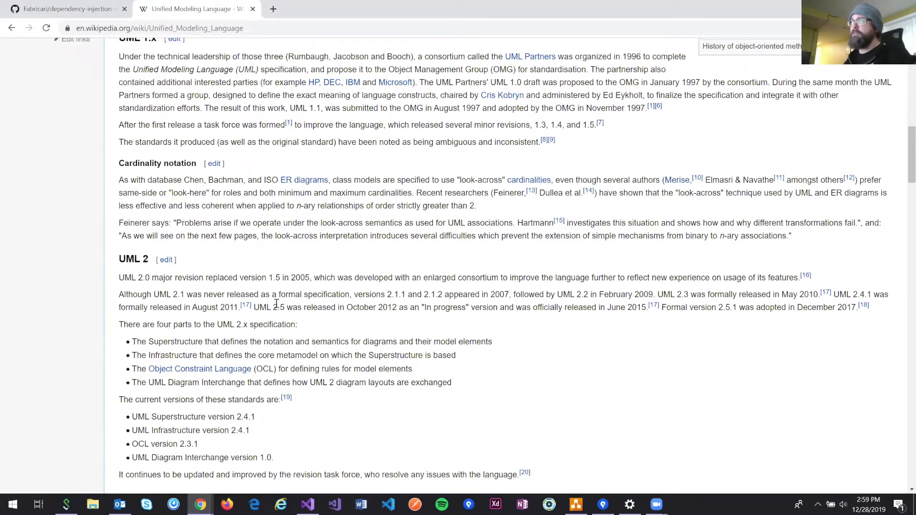
{"action": "scroll", "coordinate": [184, 292], "scroll_direction": "down", "scroll_amount": 3}
{"action": "scroll", "coordinate": [411, 304], "scroll_direction": "down", "scroll_amount": 12}
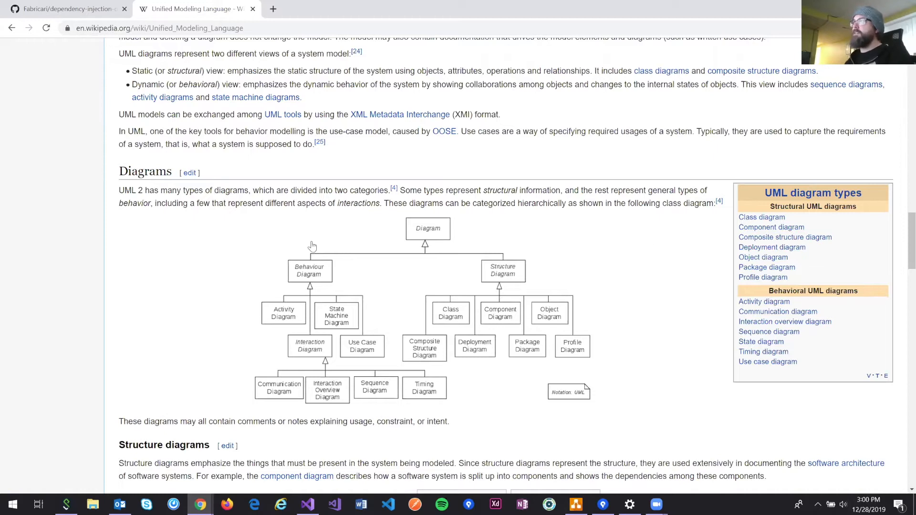
{"action": "scroll", "coordinate": [241, 264], "scroll_direction": "down", "scroll_amount": 3}
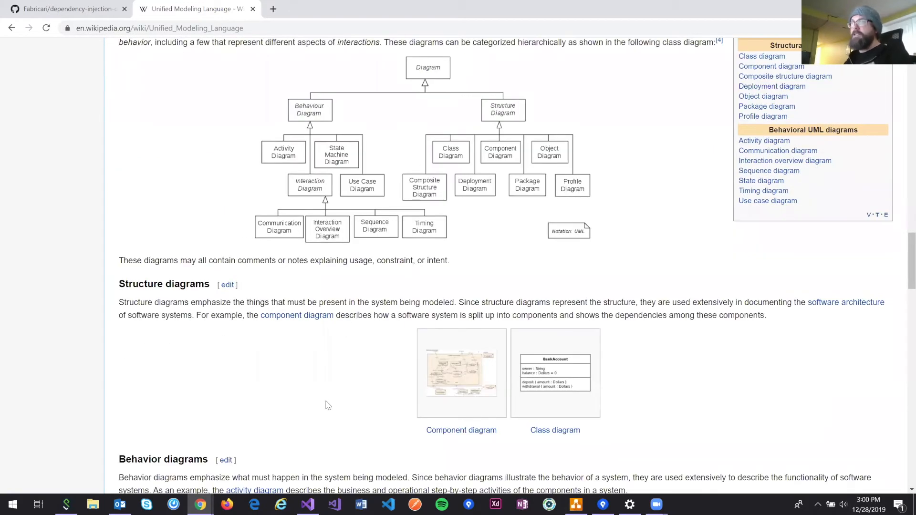
{"action": "scroll", "coordinate": [308, 374], "scroll_direction": "down", "scroll_amount": 8}
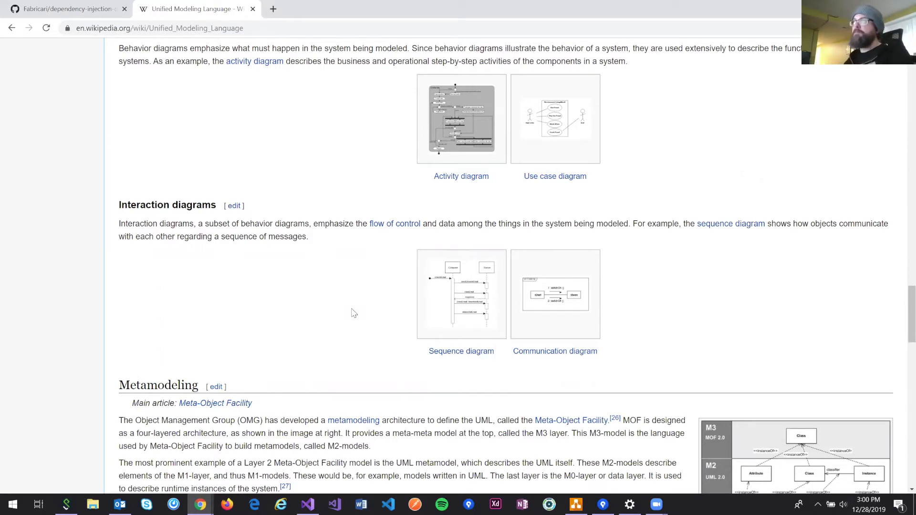
{"action": "scroll", "coordinate": [353, 312], "scroll_direction": "up", "scroll_amount": 3}
{"action": "scroll", "coordinate": [355, 313], "scroll_direction": "up", "scroll_amount": 7}
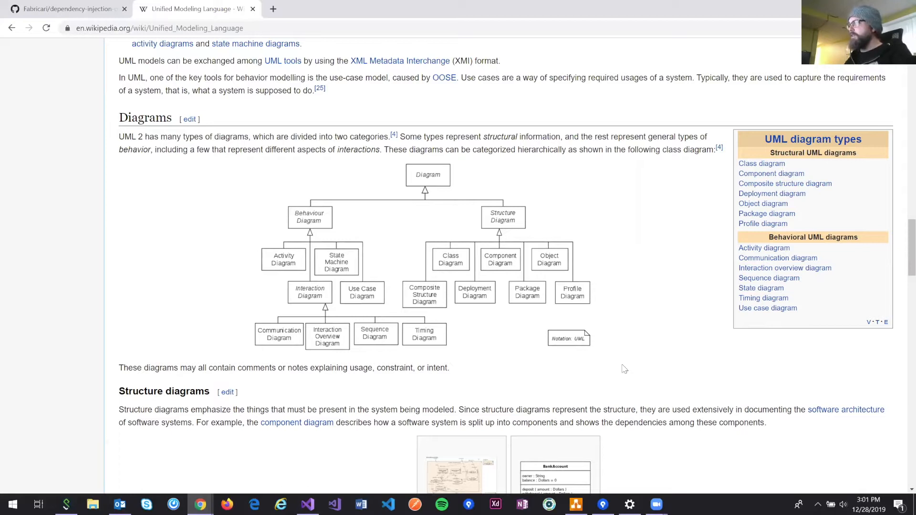
Switch back to the draw.io desktop app and expand the UML shape library to examine its shapes.
{"action": "left_click", "coordinate": [576, 505]}
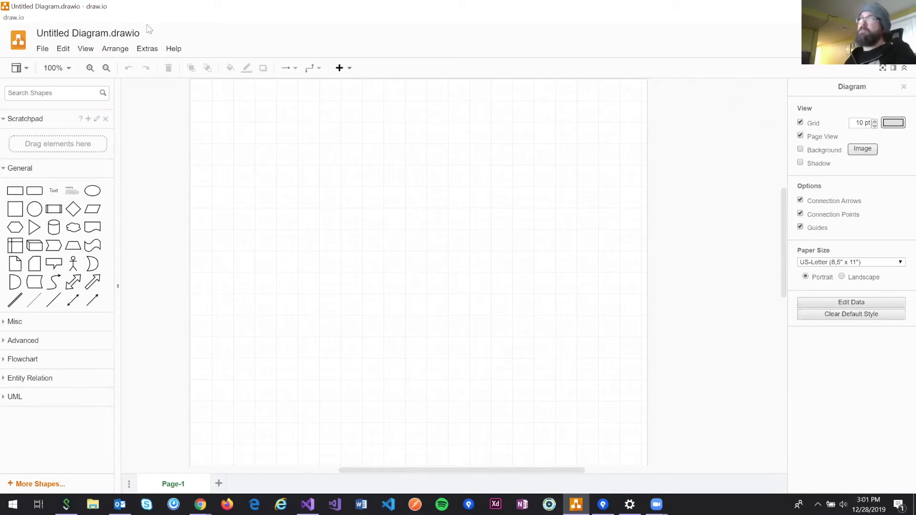
{"action": "left_click", "coordinate": [83, 51]}
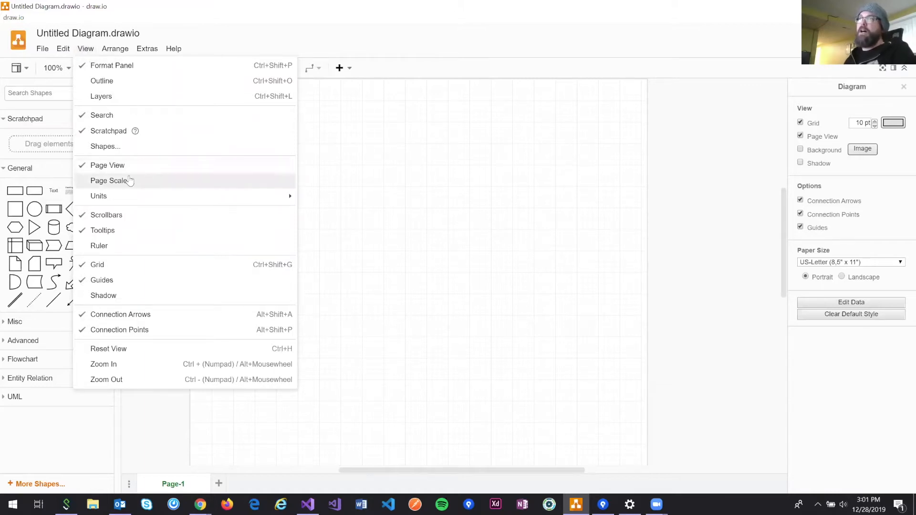
{"action": "mouse_move", "coordinate": [43, 48]}
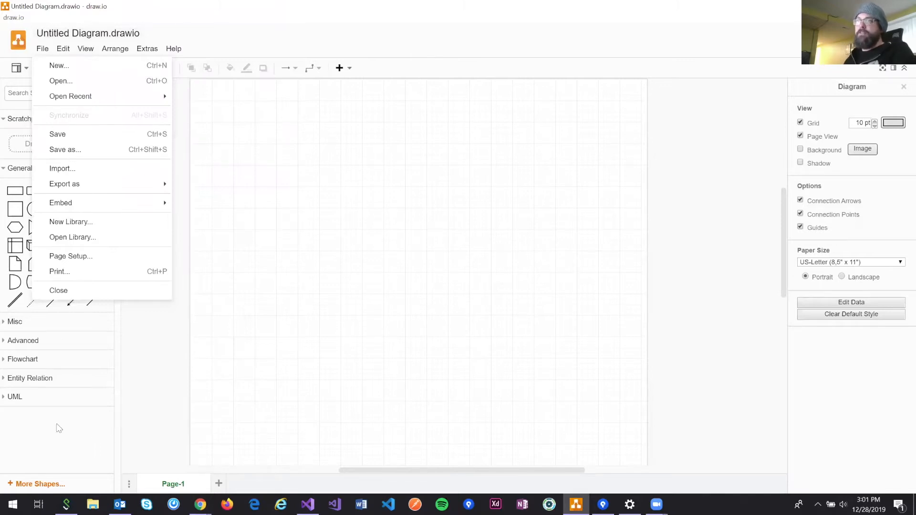
{"action": "left_click", "coordinate": [38, 424]}
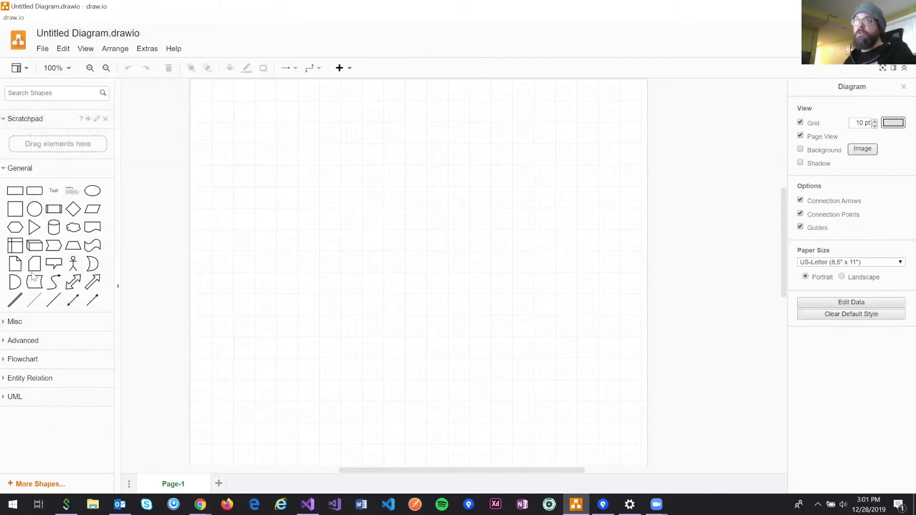
{"action": "left_click", "coordinate": [8, 398]}
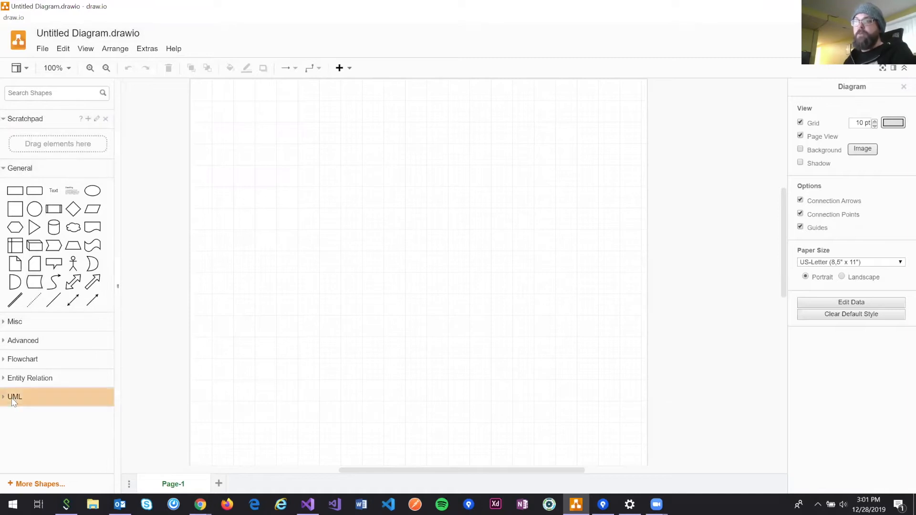
{"action": "scroll", "coordinate": [86, 356], "scroll_direction": "down", "scroll_amount": 3}
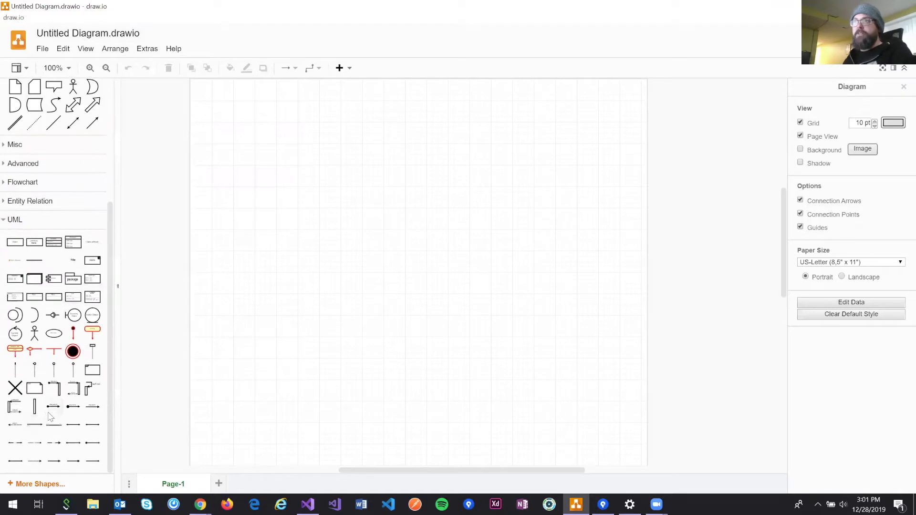
{"action": "mouse_move", "coordinate": [52, 282]}
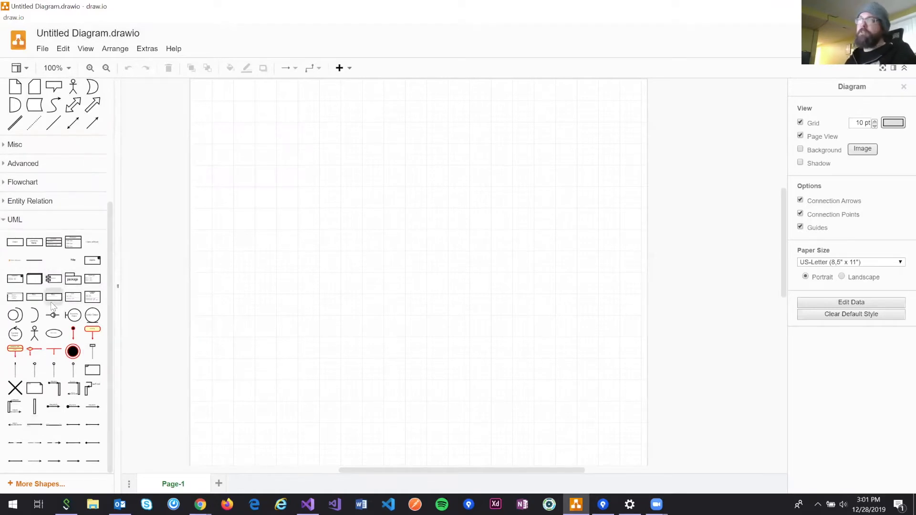
{"action": "mouse_move", "coordinate": [74, 267]}
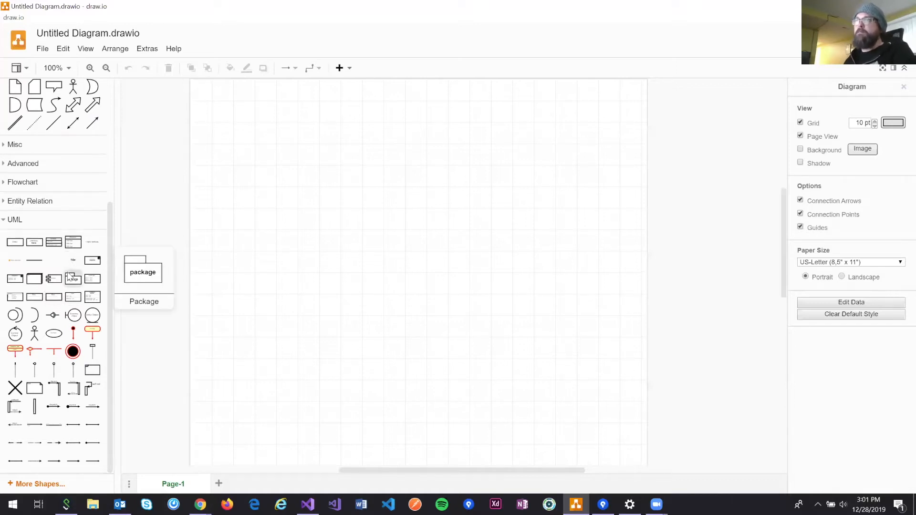
Look over the General and Flowchart shape libraries, leaving Flowchart collapsed, and return to the UML shapes.
{"action": "scroll", "coordinate": [72, 275], "scroll_direction": "up", "scroll_amount": 5}
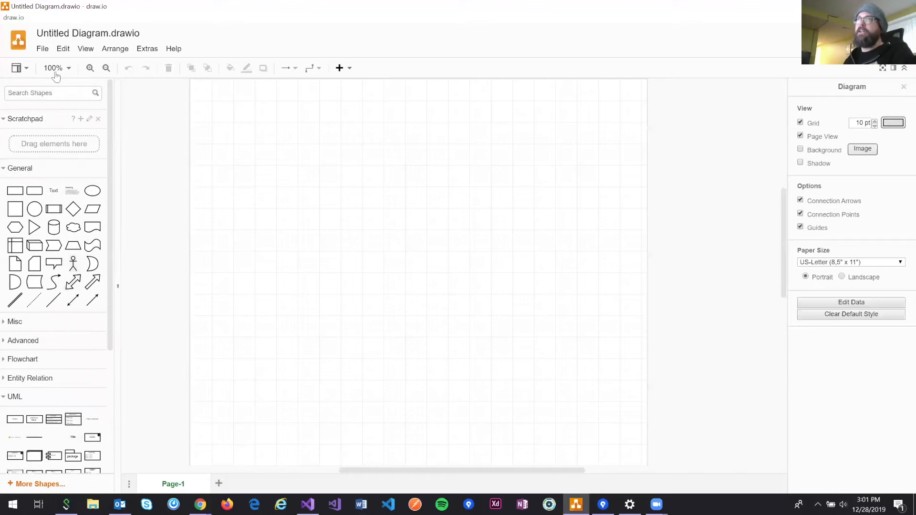
{"action": "left_click", "coordinate": [66, 169]}
{"action": "left_click", "coordinate": [66, 170]}
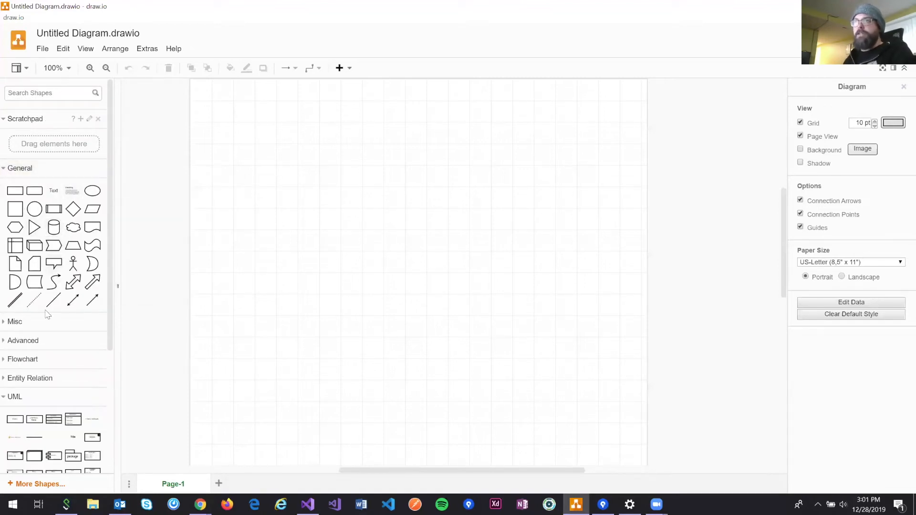
{"action": "scroll", "coordinate": [21, 346], "scroll_direction": "down", "scroll_amount": 1}
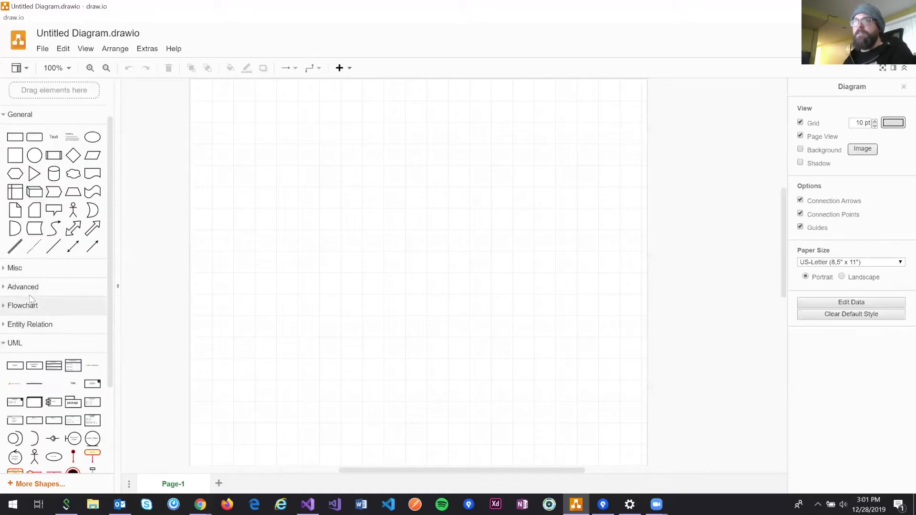
{"action": "left_click", "coordinate": [4, 307]}
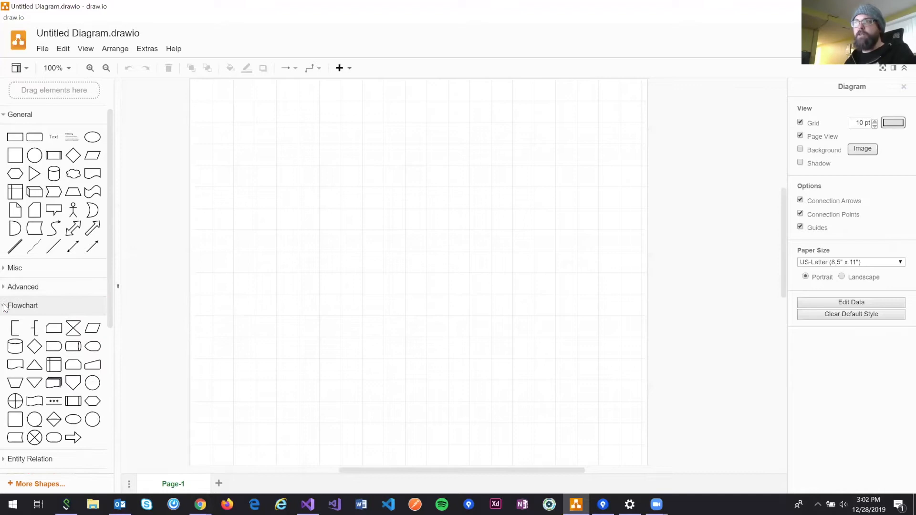
{"action": "left_click", "coordinate": [5, 307]}
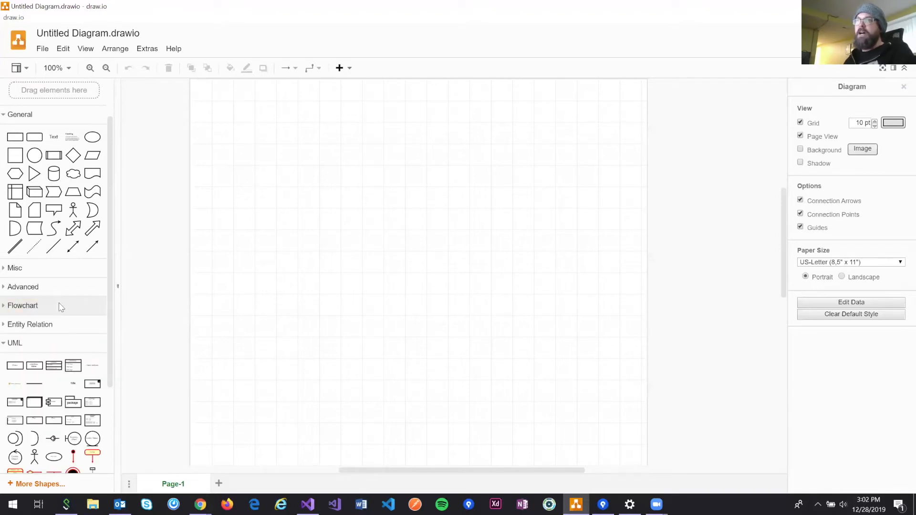
{"action": "scroll", "coordinate": [60, 307], "scroll_direction": "down", "scroll_amount": 2}
{"action": "mouse_move", "coordinate": [69, 377]}
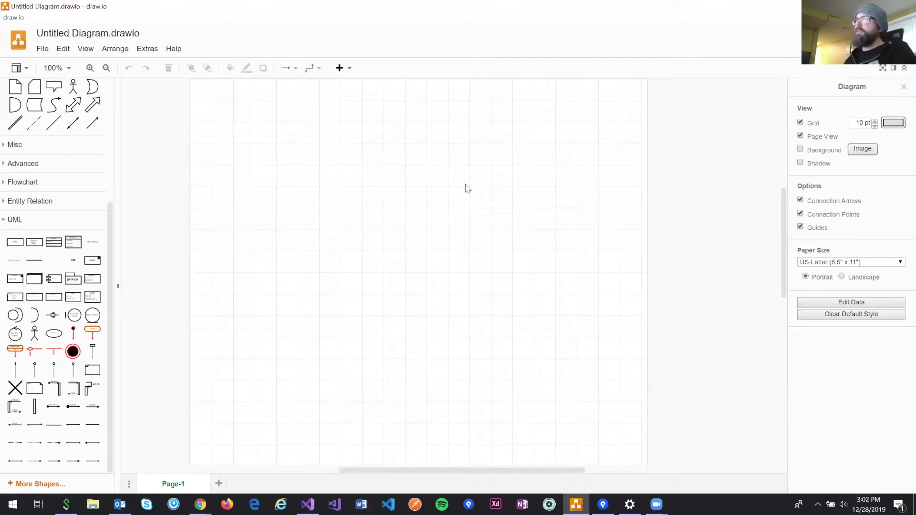
Turn off the page view for the diagram and set the canvas zoom to 120%.
{"action": "left_click", "coordinate": [83, 49]}
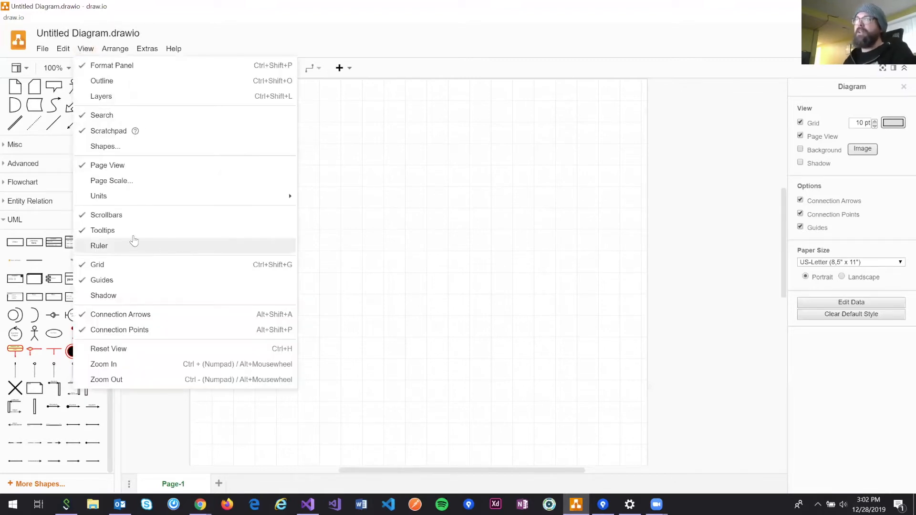
{"action": "left_click", "coordinate": [103, 165]}
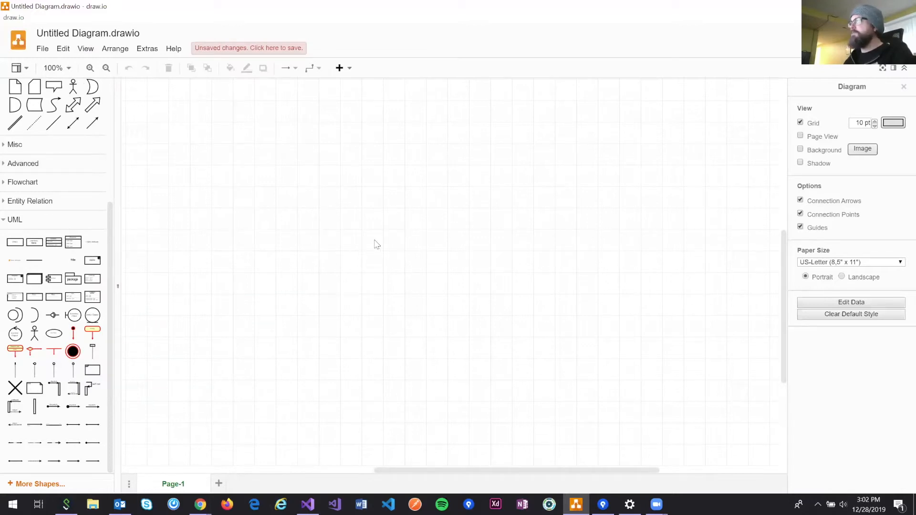
{"action": "scroll", "coordinate": [386, 245], "scroll_direction": "down", "scroll_amount": 3}
{"action": "scroll", "coordinate": [386, 246], "scroll_direction": "up", "scroll_amount": 3}
{"action": "scroll", "coordinate": [375, 249], "scroll_direction": "up", "scroll_amount": 1}
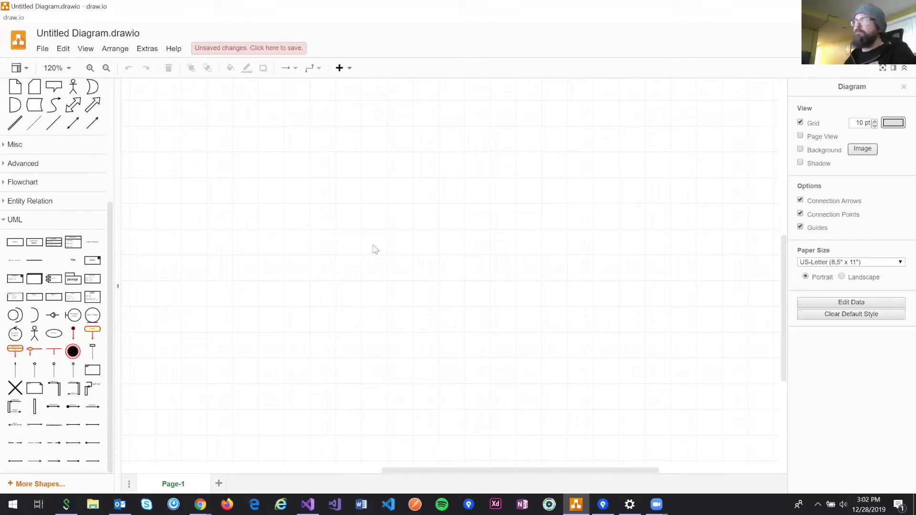
Place a UML Module shape on the canvas and enlarge it to roughly three times its width.
{"action": "mouse_move", "coordinate": [99, 264]}
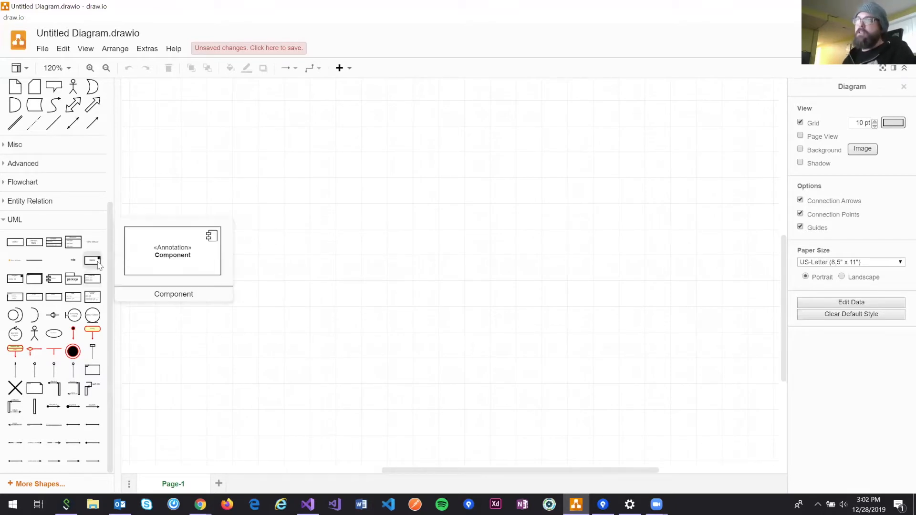
{"action": "mouse_move", "coordinate": [52, 283]}
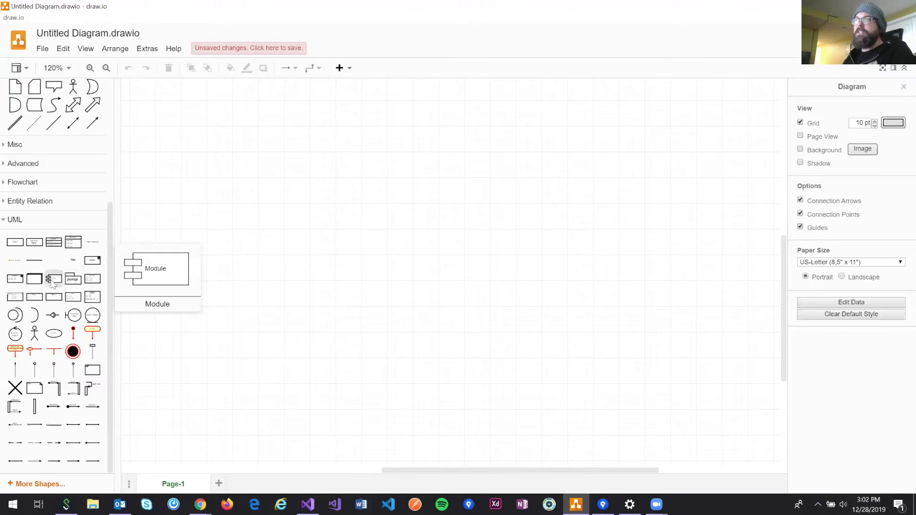
{"action": "left_click_drag", "start_coordinate": [53, 285], "coordinate": [342, 242]}
{"action": "left_click", "coordinate": [329, 302]}
{"action": "mouse_move", "coordinate": [342, 245]}
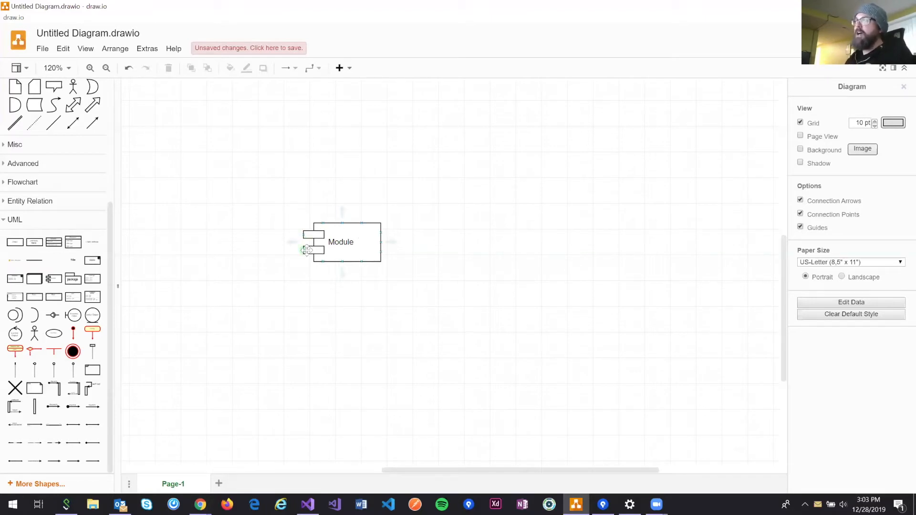
{"action": "left_click", "coordinate": [364, 257]}
{"action": "left_click_drag", "start_coordinate": [381, 261], "coordinate": [548, 377]}
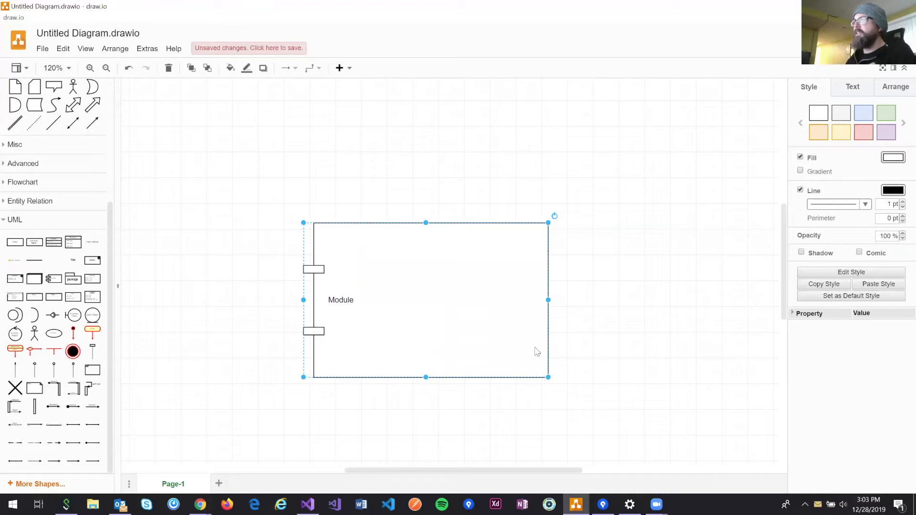
Delete the enlarged Module shape from the canvas.
{"action": "left_click", "coordinate": [278, 292]}
{"action": "left_click", "coordinate": [456, 286]}
{"action": "key", "text": "Delete"}
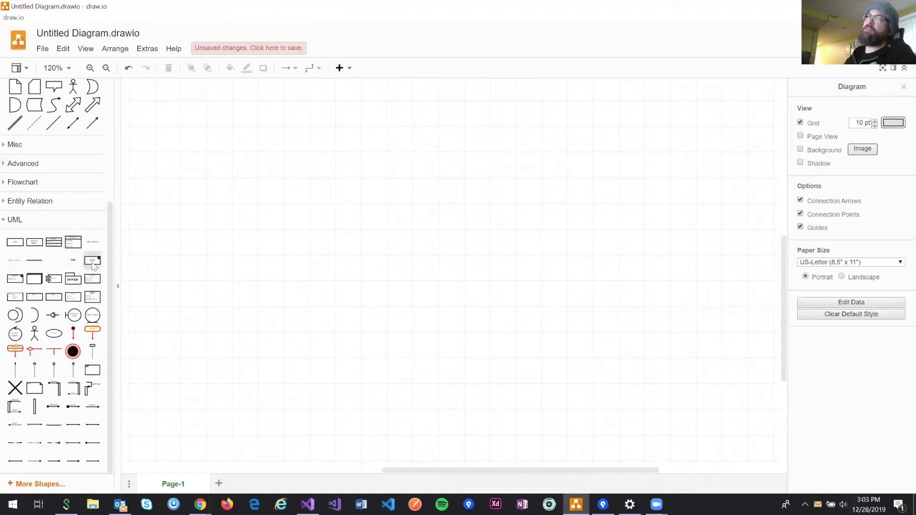
Place a UML Component shape with an annotation line on the empty canvas.
{"action": "mouse_move", "coordinate": [94, 266]}
{"action": "left_click_drag", "start_coordinate": [94, 266], "coordinate": [393, 233]}
{"action": "left_click", "coordinate": [528, 249]}
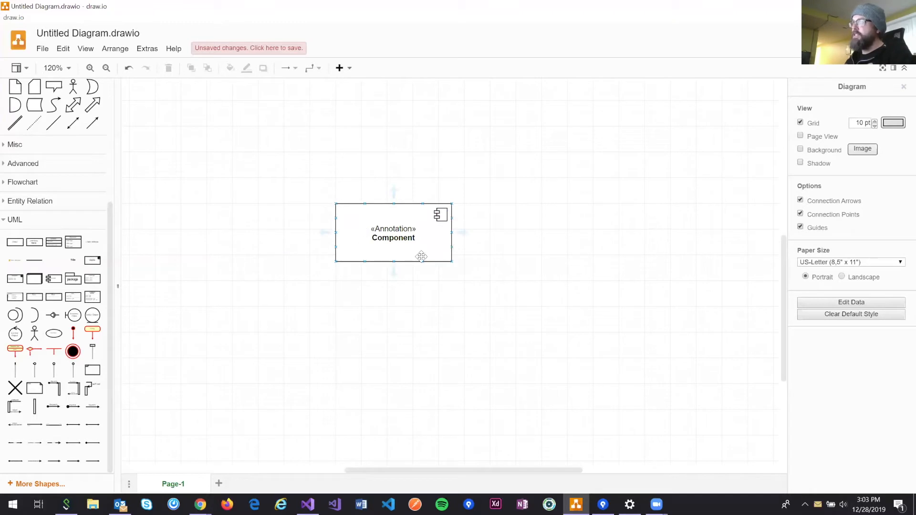
Examine the component's label by highlighting its annotation and name text, leaving both unedited.
{"action": "double_click", "coordinate": [394, 233]}
{"action": "double_click", "coordinate": [394, 232]}
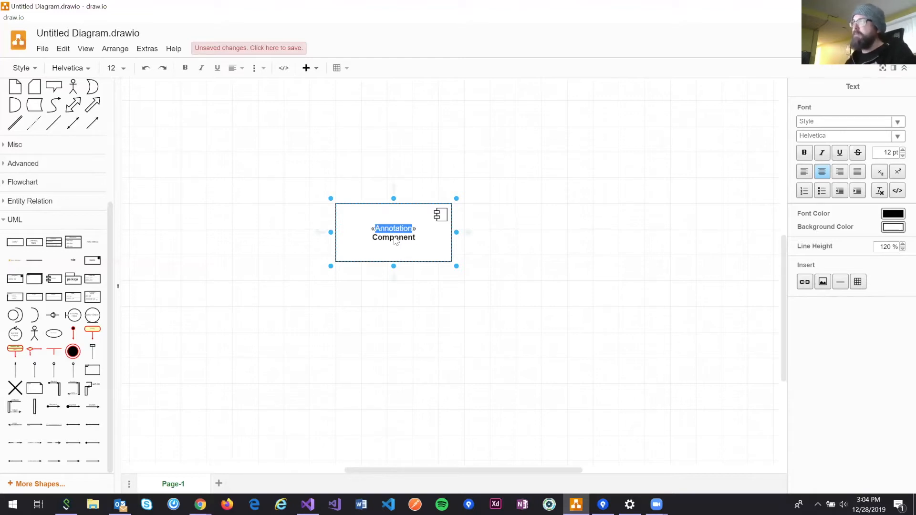
{"action": "double_click", "coordinate": [398, 239]}
{"action": "left_click", "coordinate": [525, 243]}
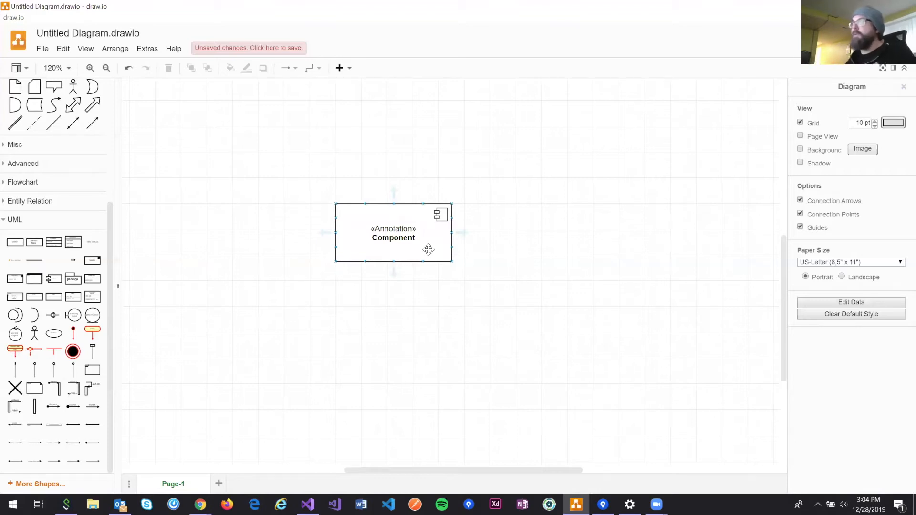
{"action": "left_click", "coordinate": [506, 260]}
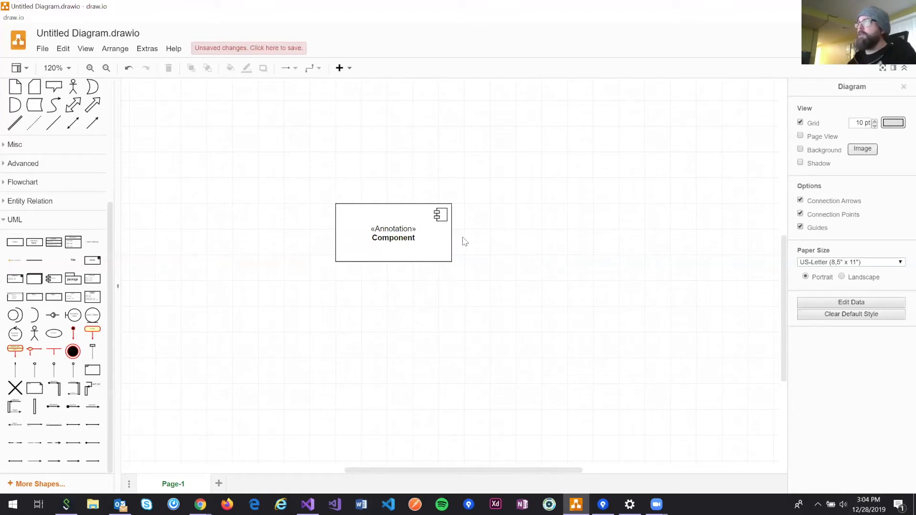
Move the component slightly up and to the left on the canvas.
{"action": "left_click", "coordinate": [404, 245]}
{"action": "mouse_move", "coordinate": [404, 245]}
{"action": "left_mouse_down"}
{"action": "mouse_move", "coordinate": [398, 221]}
{"action": "mouse_move", "coordinate": [379, 219]}
{"action": "left_mouse_up"}
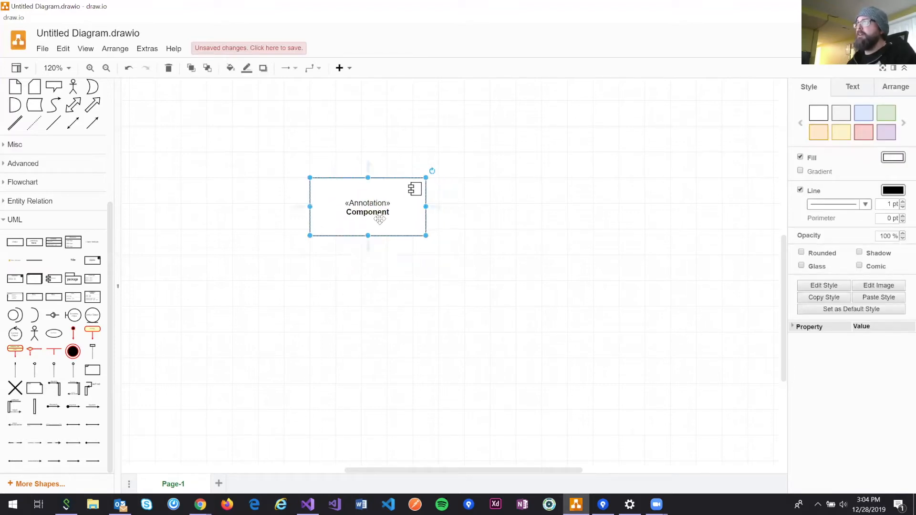
{"action": "left_click", "coordinate": [463, 229]}
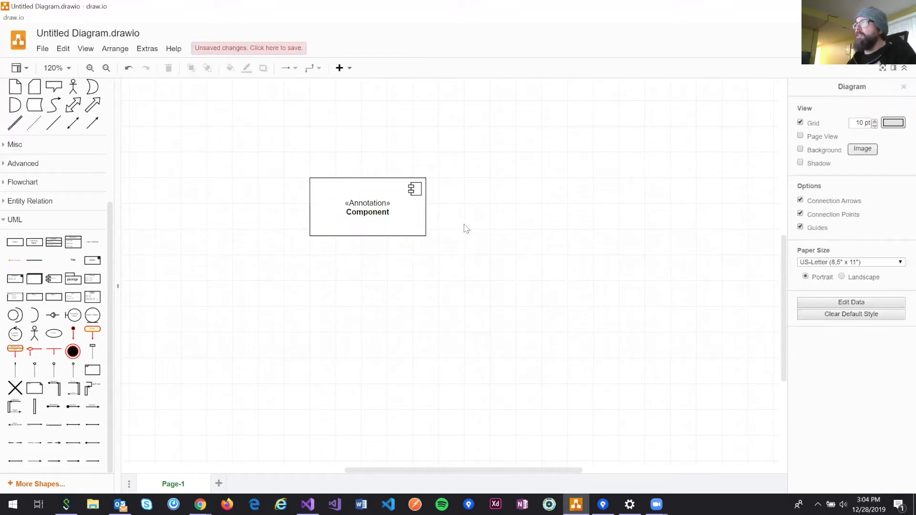
Rename the component as "Main", keeping its annotation line.
{"action": "double_click", "coordinate": [375, 211]}
{"action": "left_click", "coordinate": [368, 213]}
{"action": "double_click", "coordinate": [368, 214]}
{"action": "type", "text": "Main"}
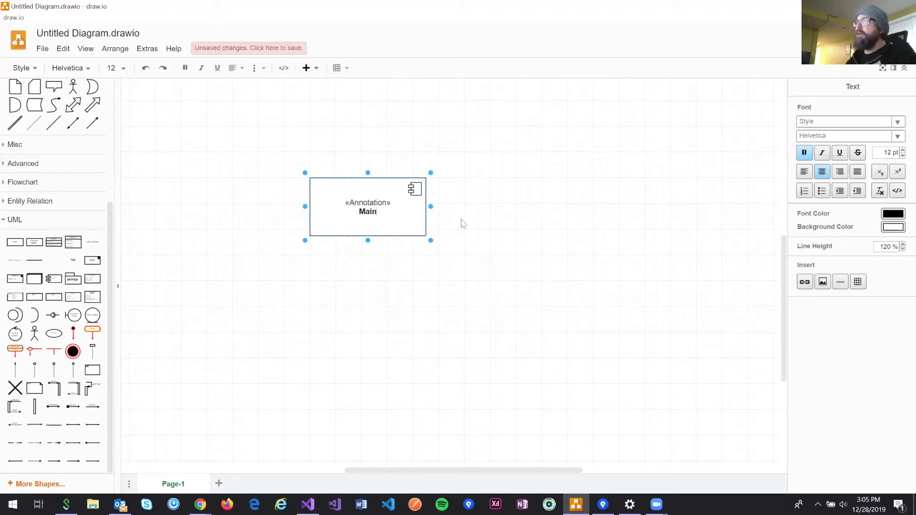
{"action": "left_click", "coordinate": [498, 224]}
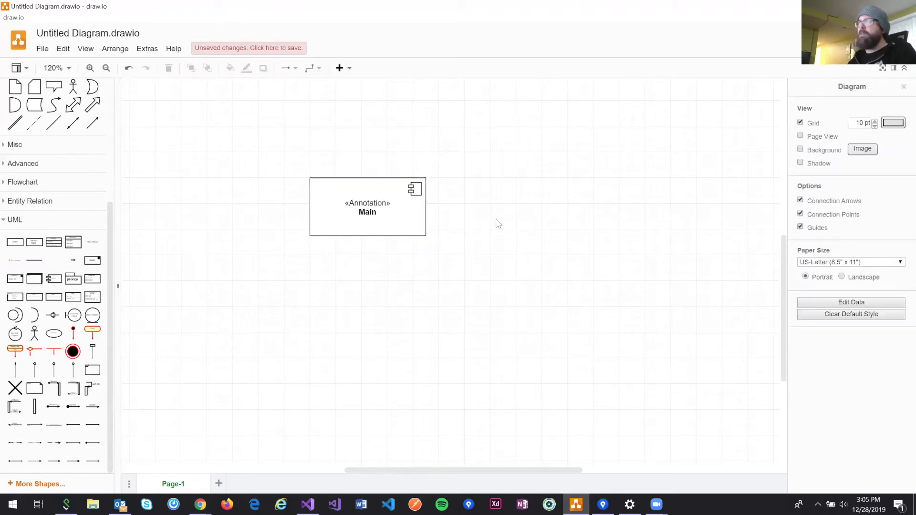
Extend the Main component's name to "Main (Console)".
{"action": "double_click", "coordinate": [375, 211]}
{"action": "left_click", "coordinate": [390, 218]}
{"action": "type", "text": "(Cons"}
{"action": "type", "text": "oloe"}
{"action": "key", "text": "BackSpace"}
{"action": "key", "text": "BackSpace"}
{"action": "type", "text": "e"}
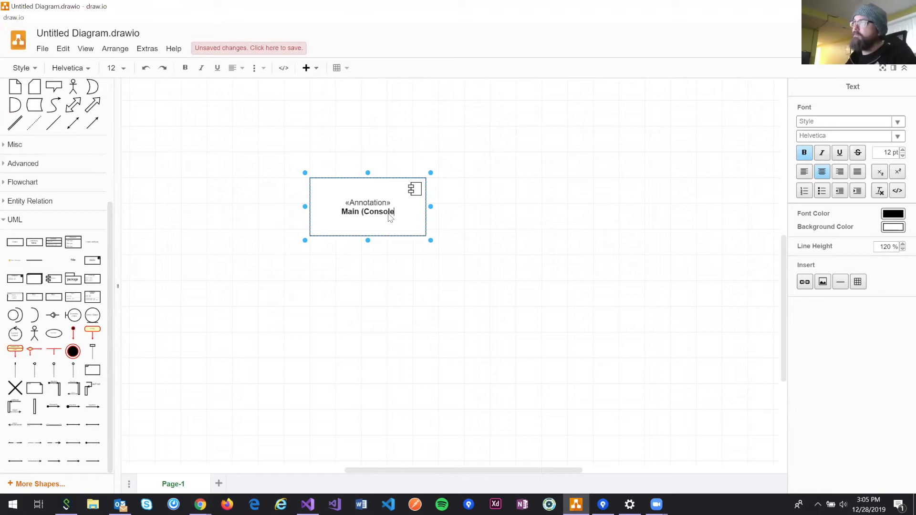
{"action": "key", "text": "BackSpace"}
{"action": "type", "text": "e)"}
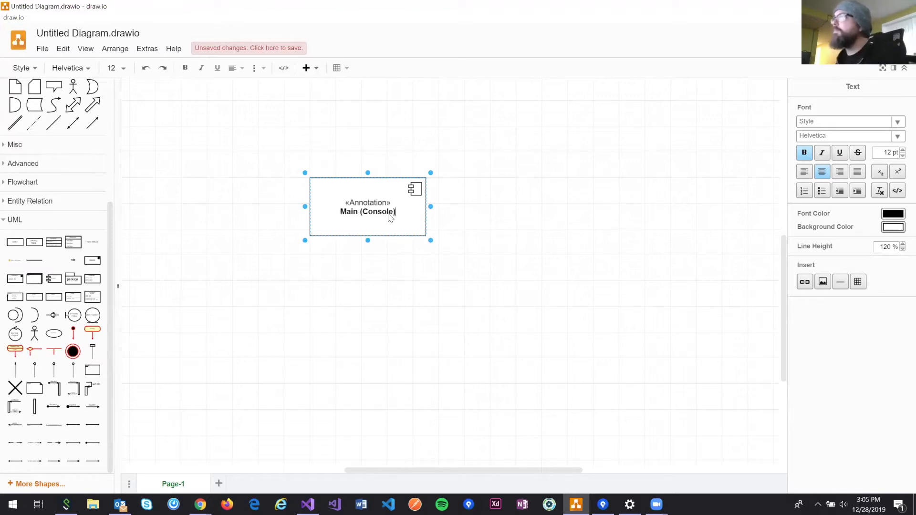
{"action": "left_click", "coordinate": [476, 252]}
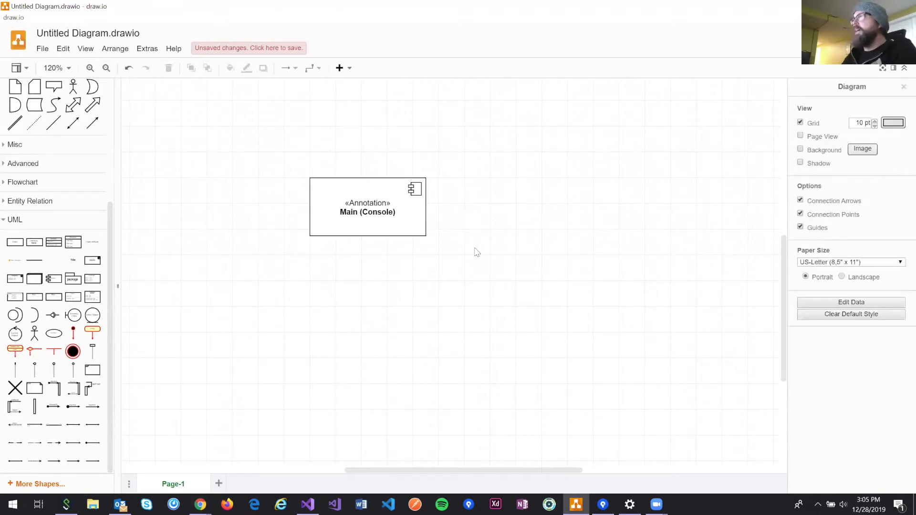
Add two arrow-connected copies of the Main (Console) component in a chain below it, and move both copies up for tighter, even spacing.
{"action": "left_click", "coordinate": [368, 246]}
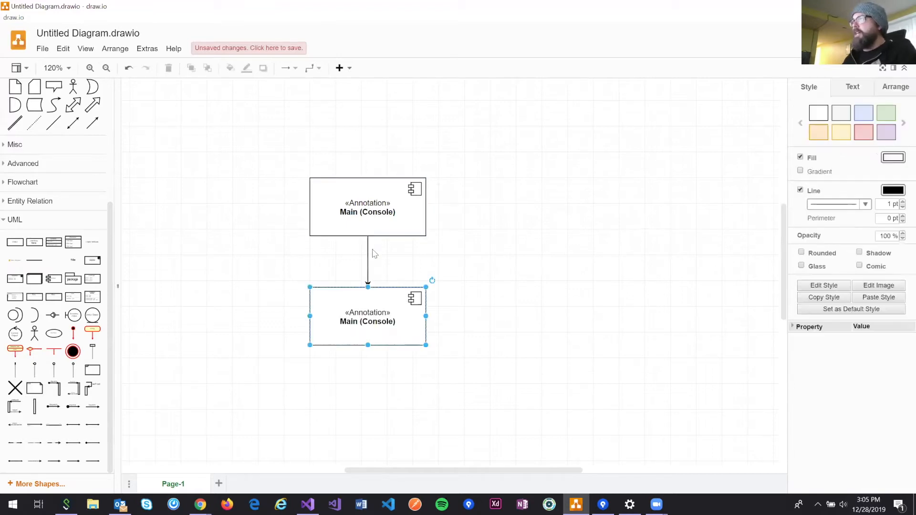
{"action": "left_click", "coordinate": [366, 359]}
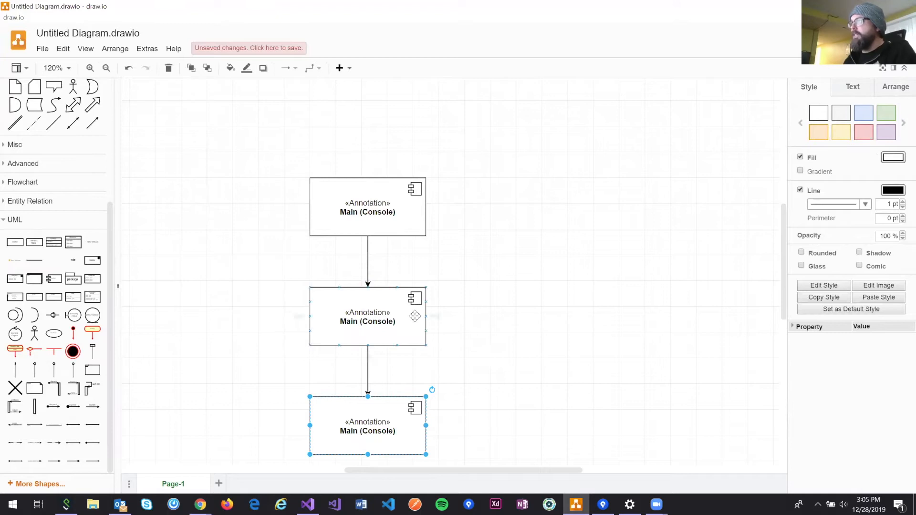
{"action": "left_click_drag", "start_coordinate": [382, 310], "coordinate": [383, 300]}
{"action": "left_click", "coordinate": [412, 365]}
{"action": "left_click_drag", "start_coordinate": [377, 445], "coordinate": [379, 414]}
{"action": "left_click", "coordinate": [494, 346]}
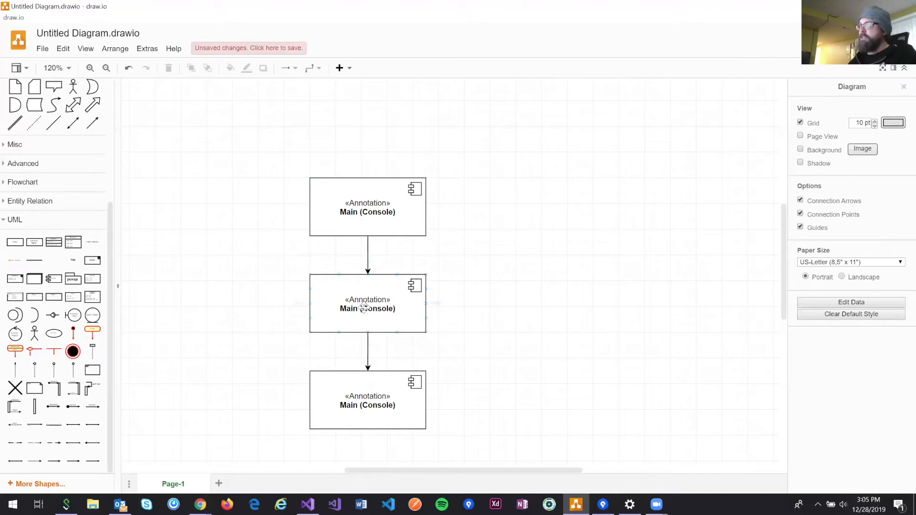
Rename the middle component as "Business Rules", keeping its annotation line.
{"action": "double_click", "coordinate": [356, 310]}
{"action": "left_click", "coordinate": [356, 311]}
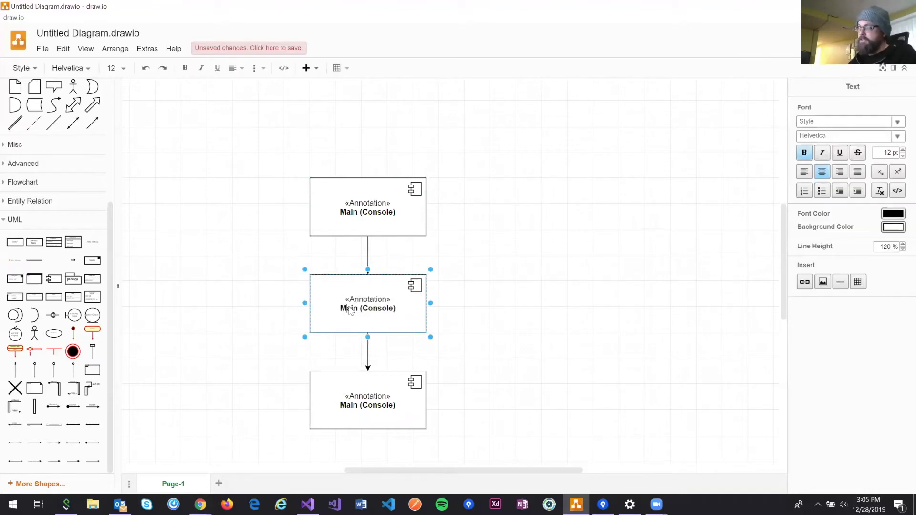
{"action": "triple_click", "coordinate": [398, 311]}
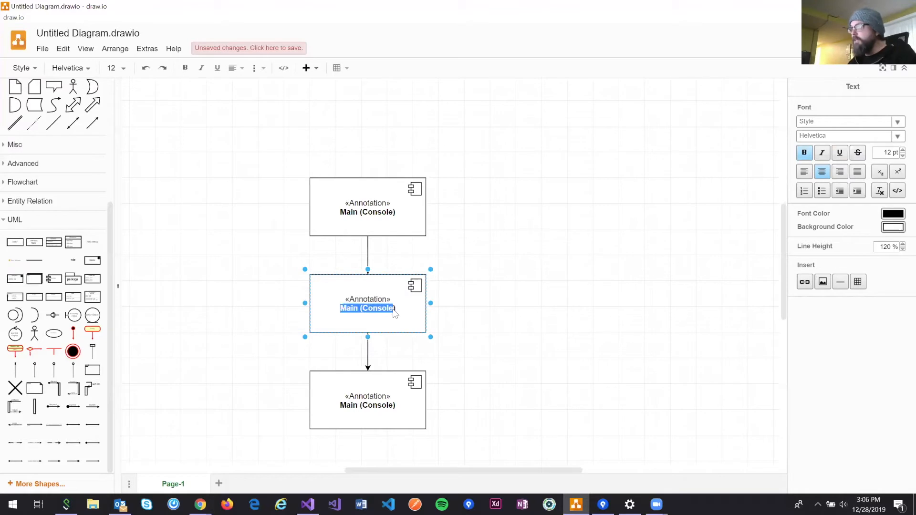
{"action": "type", "text": "Business Rules"}
{"action": "double_click", "coordinate": [456, 349]}
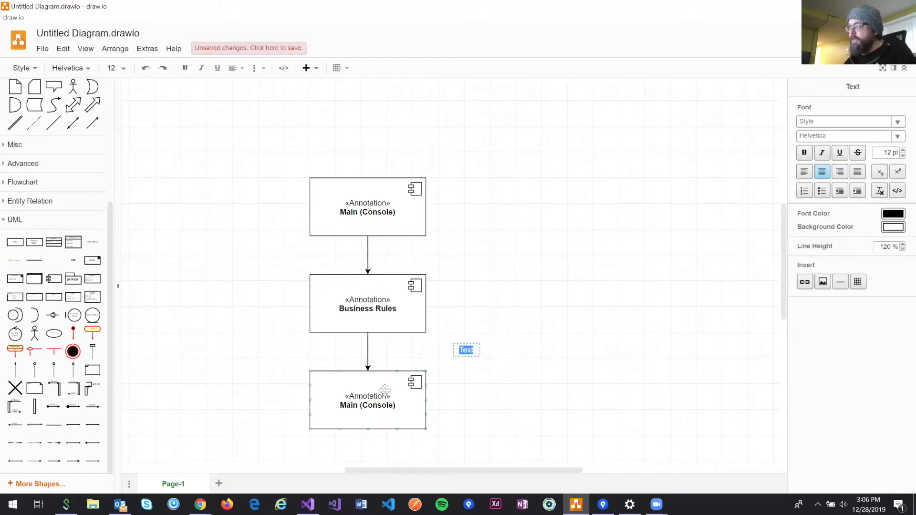
{"action": "key", "text": "Escape"}
Rename the lowest component as "Data Access", keeping its annotation line.
{"action": "triple_click", "coordinate": [369, 405]}
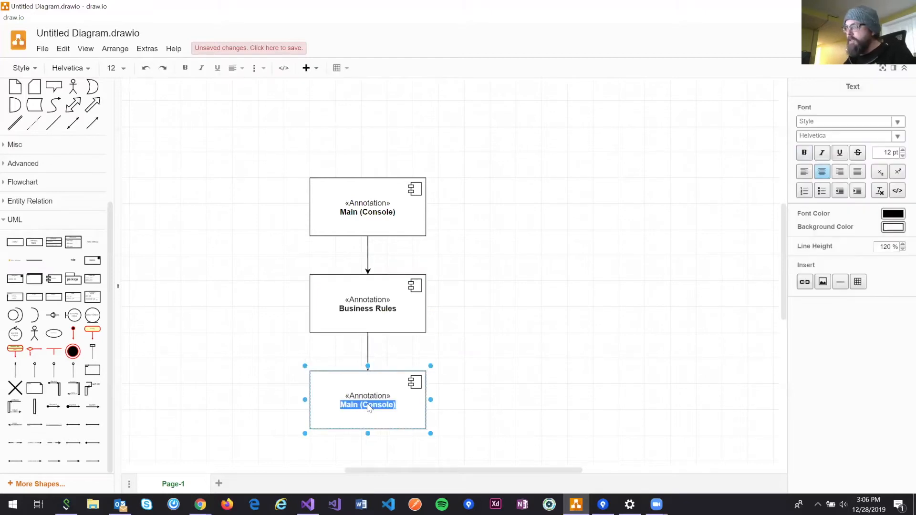
{"action": "type", "text": "D"}
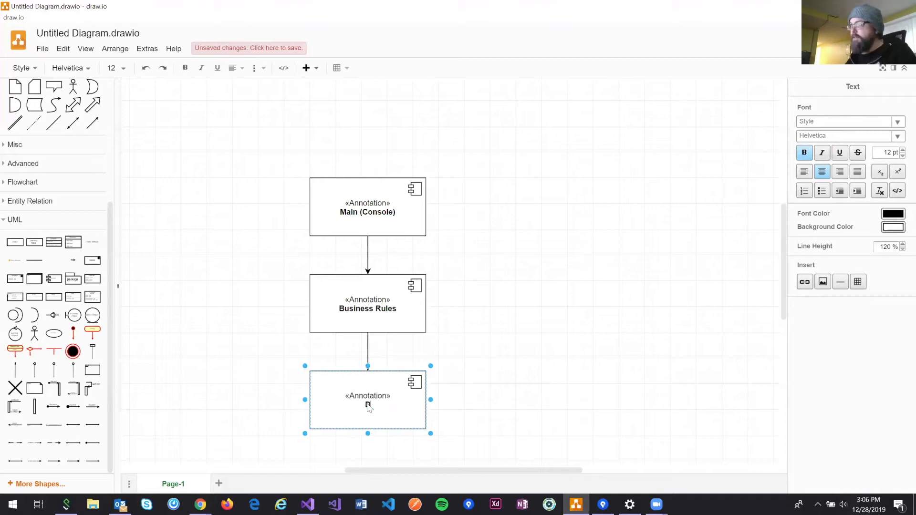
{"action": "type", "text": "ata Access"}
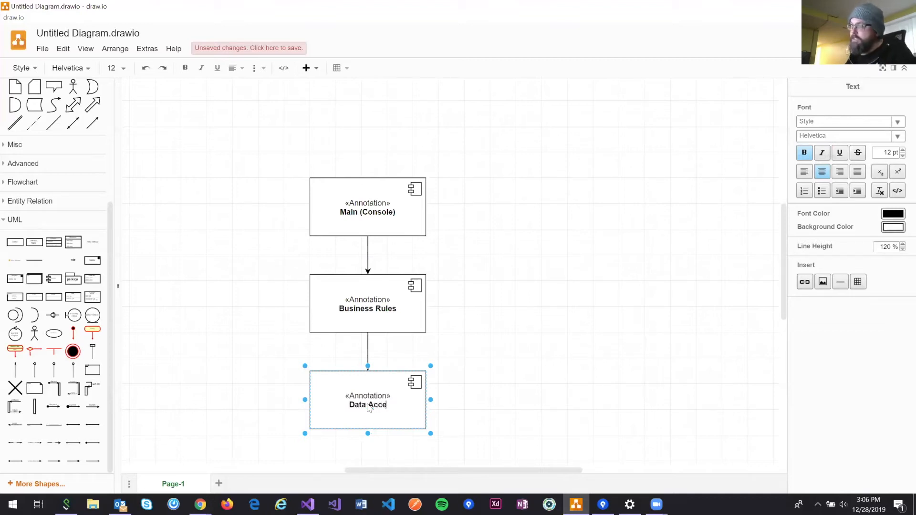
{"action": "left_click", "coordinate": [511, 325]}
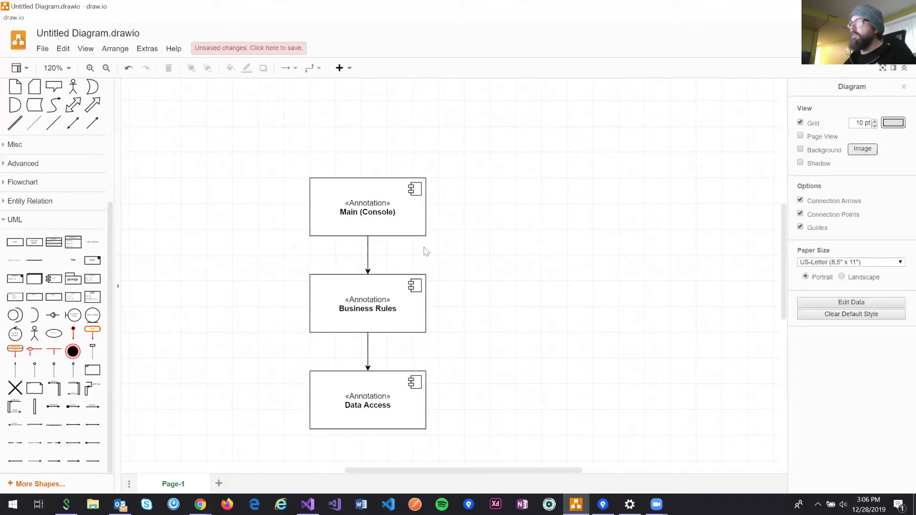
Review the three-layer component chain, highlighting the word "Console" and selecting each component in turn, and leave nothing selected.
{"action": "double_click", "coordinate": [367, 212]}
{"action": "double_click", "coordinate": [369, 214]}
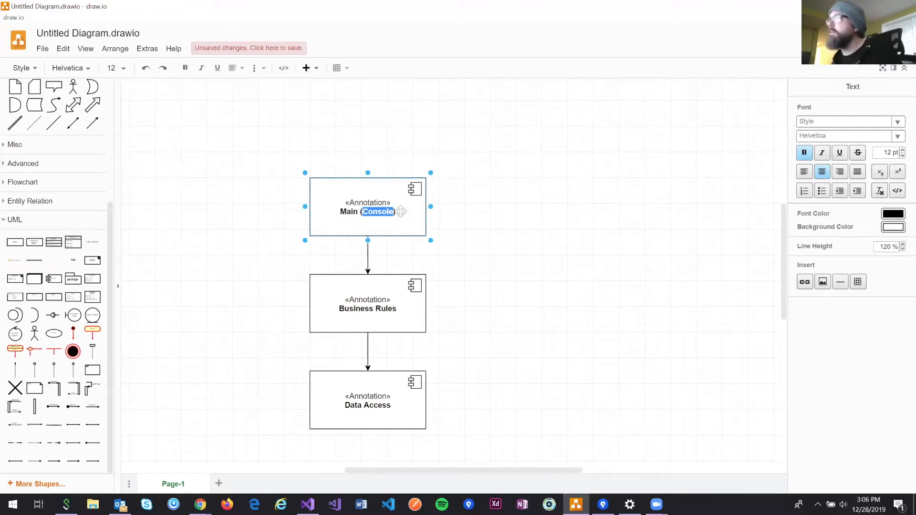
{"action": "left_click", "coordinate": [475, 237]}
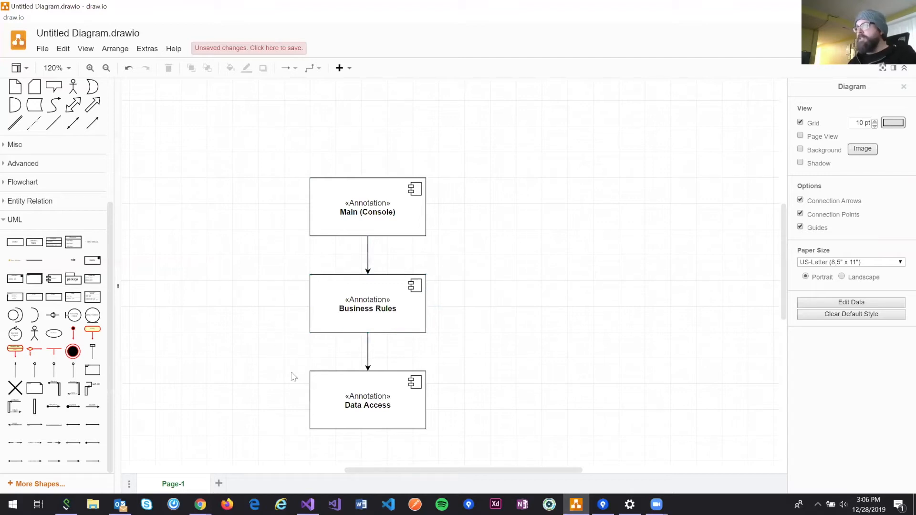
{"action": "left_click", "coordinate": [395, 206]}
{"action": "left_click", "coordinate": [377, 299]}
{"action": "left_click", "coordinate": [380, 393]}
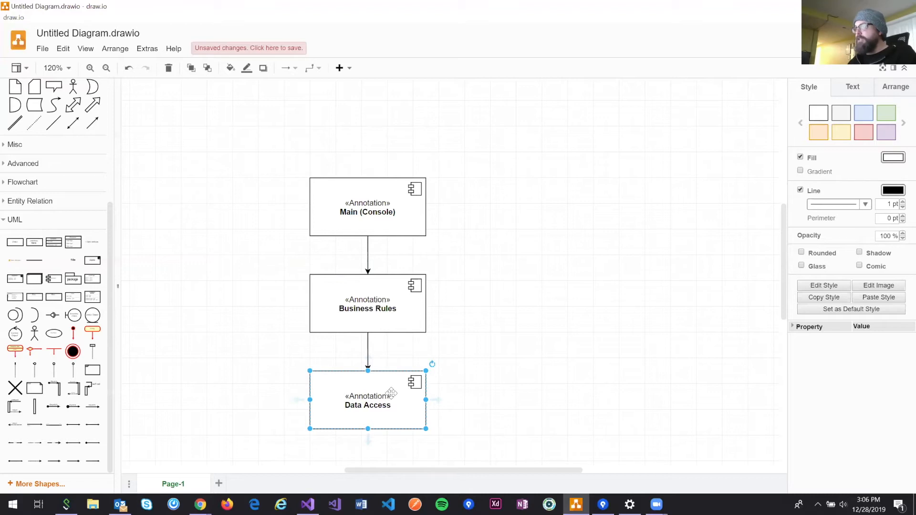
{"action": "left_click", "coordinate": [403, 304]}
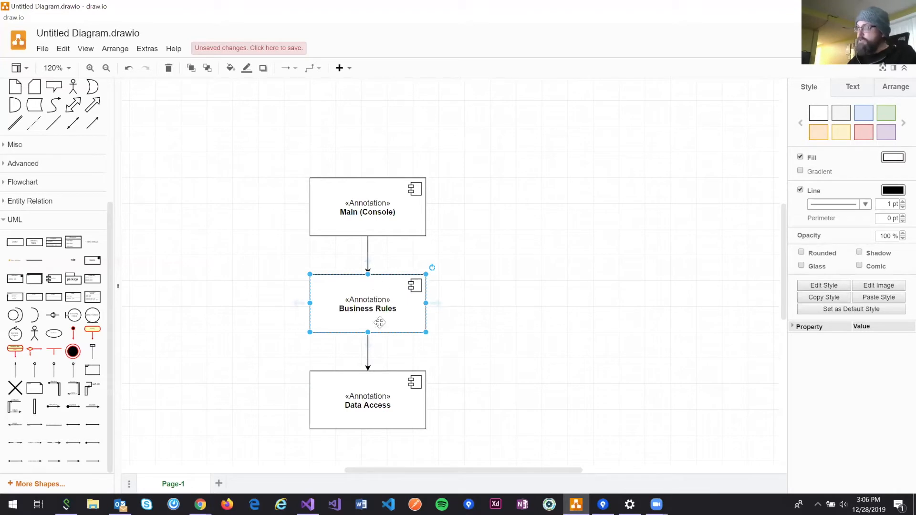
{"action": "left_click", "coordinate": [379, 222]}
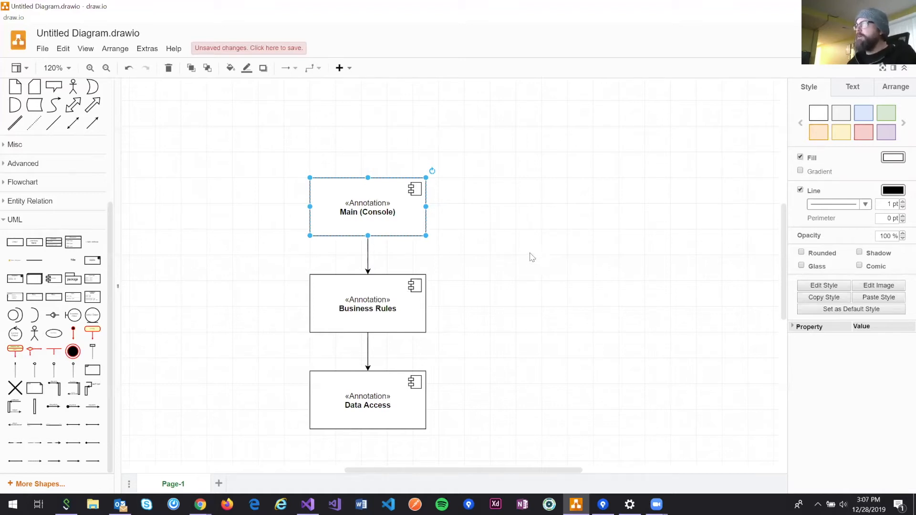
{"action": "left_click", "coordinate": [504, 260]}
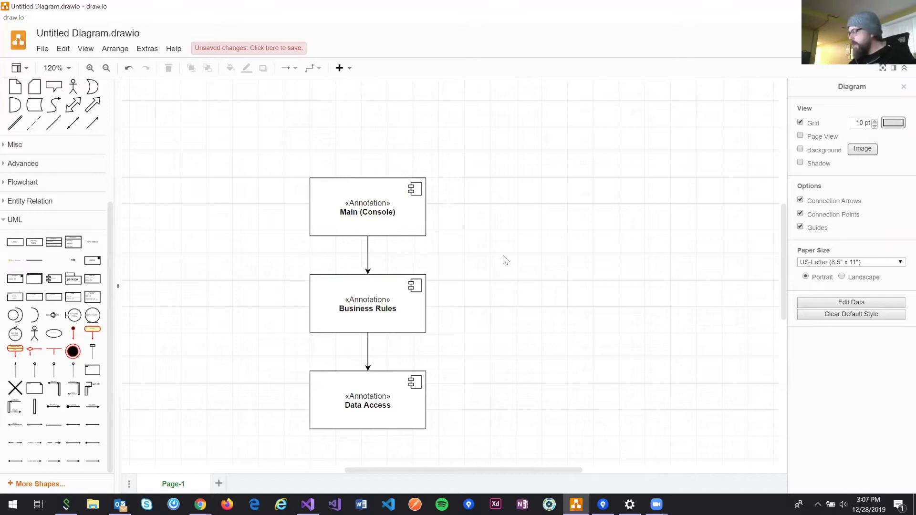
{"action": "left_click", "coordinate": [378, 408]}
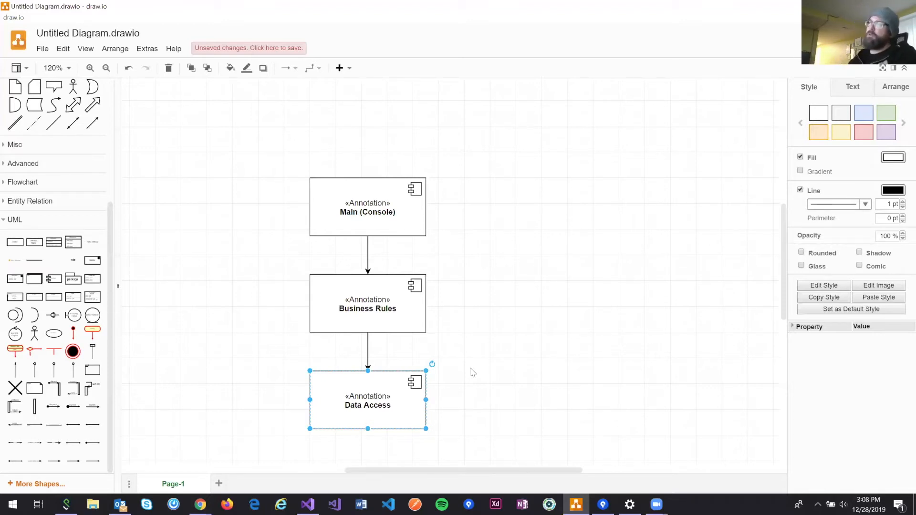
{"action": "left_click", "coordinate": [461, 316]}
{"action": "left_click", "coordinate": [405, 306]}
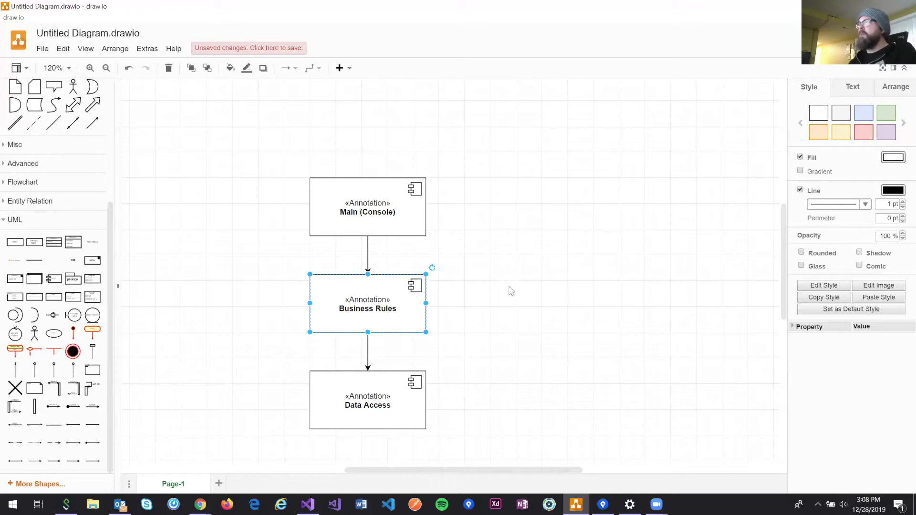
{"action": "double_click", "coordinate": [355, 404]}
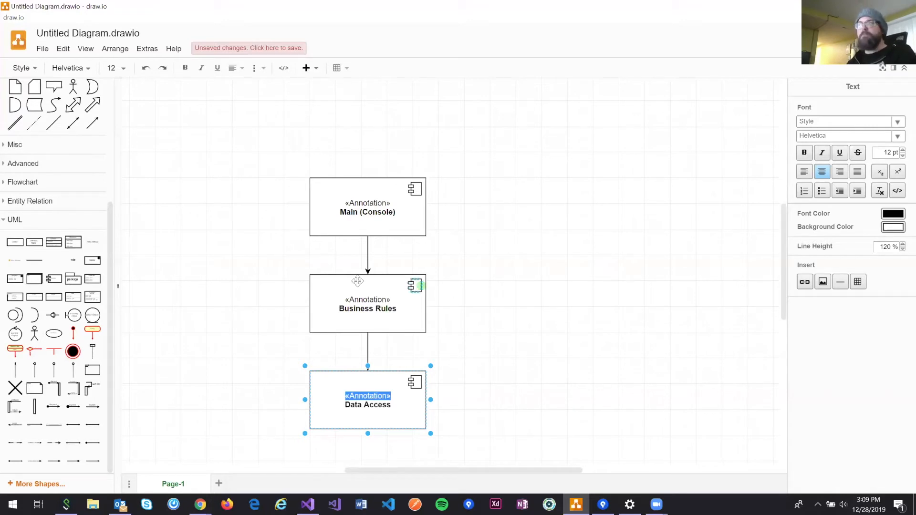
{"action": "left_click", "coordinate": [370, 409]}
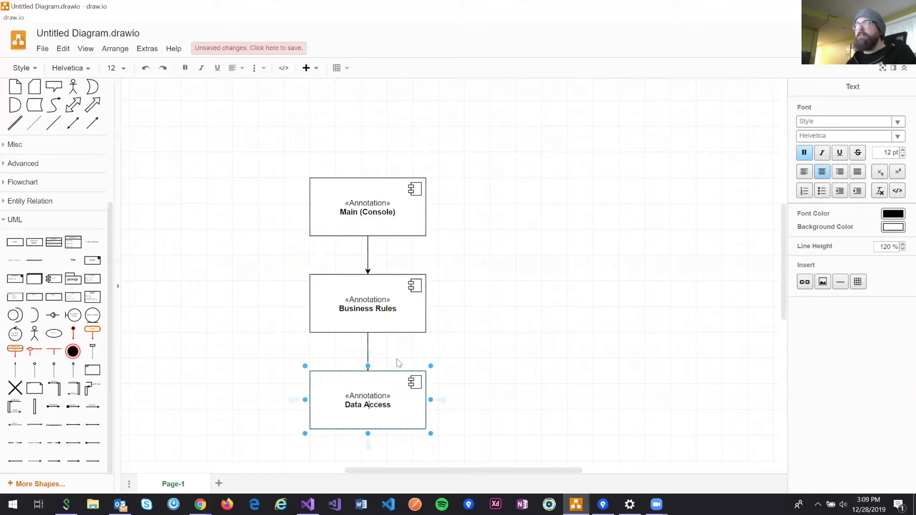
Rename the Business Rules component as "Recruiter" and change its annotation to "policy".
{"action": "double_click", "coordinate": [368, 310]}
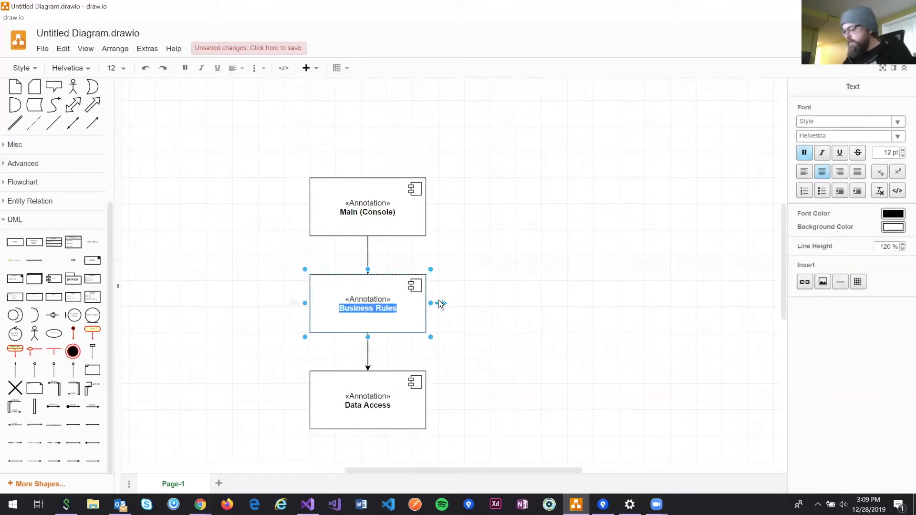
{"action": "type", "text": "R"}
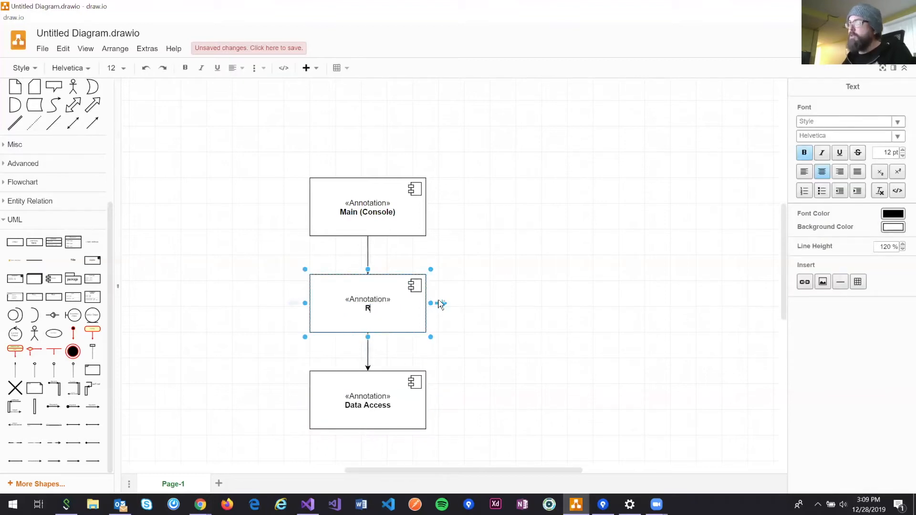
{"action": "type", "text": "ecru"}
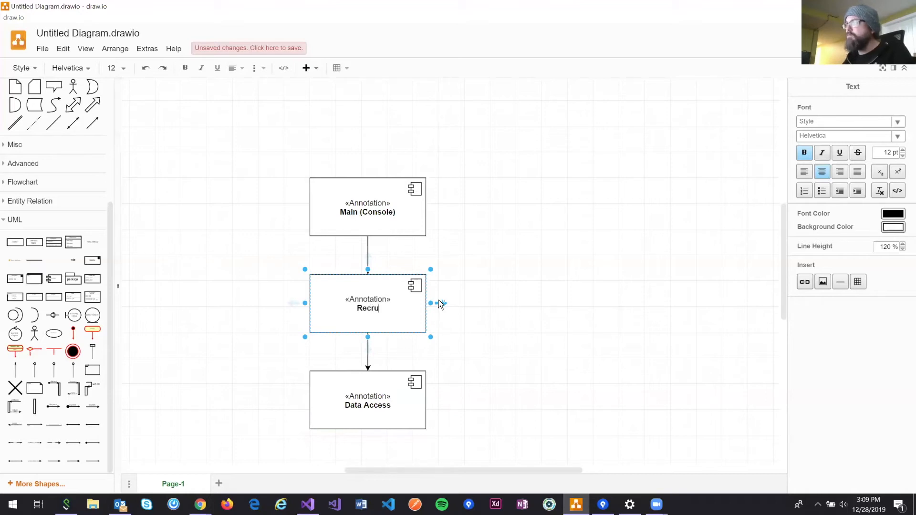
{"action": "type", "text": "it"}
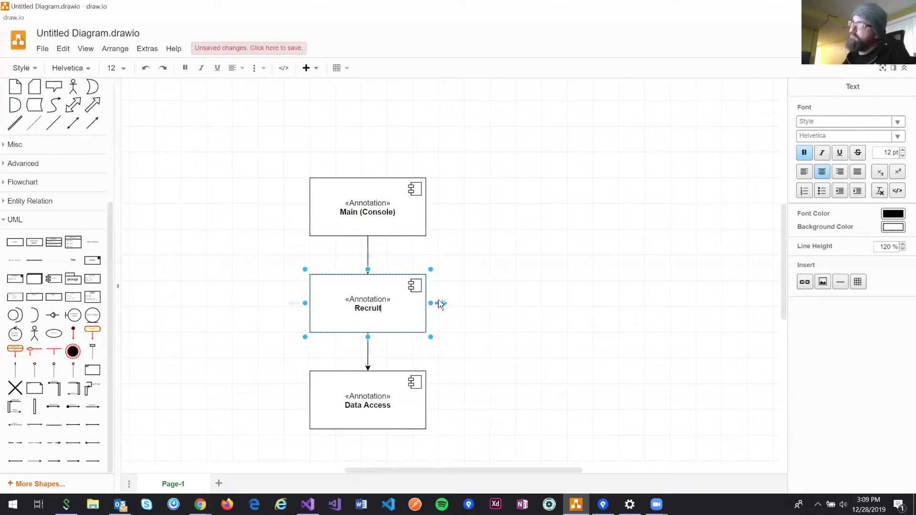
{"action": "type", "text": "er"}
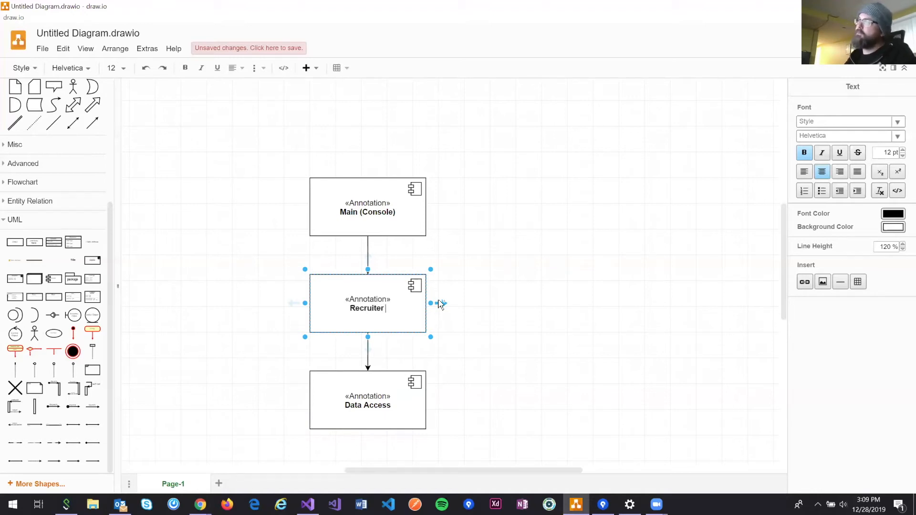
{"action": "key", "text": "BackSpace"}
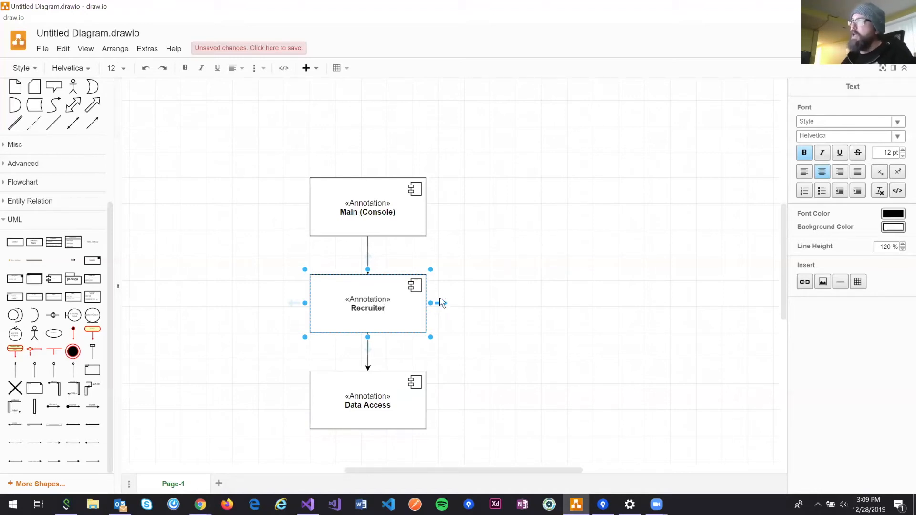
{"action": "double_click", "coordinate": [367, 301]}
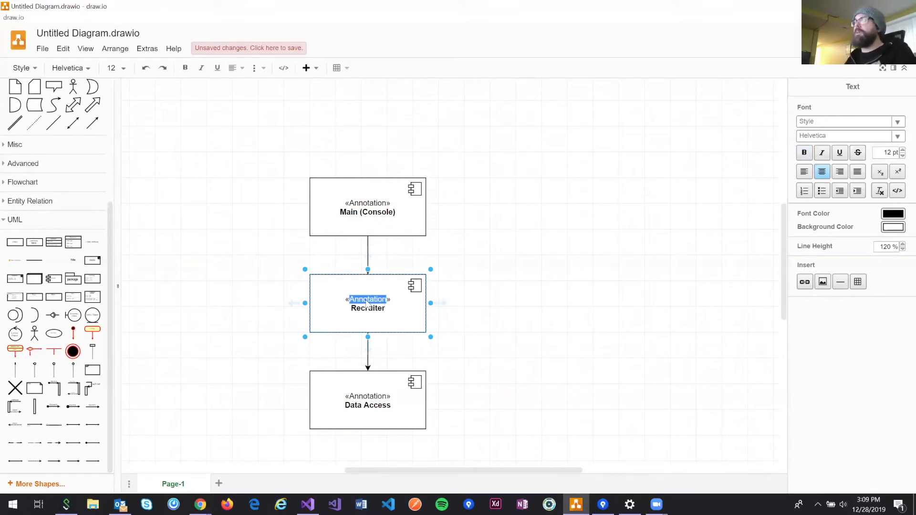
{"action": "type", "text": "policy»"}
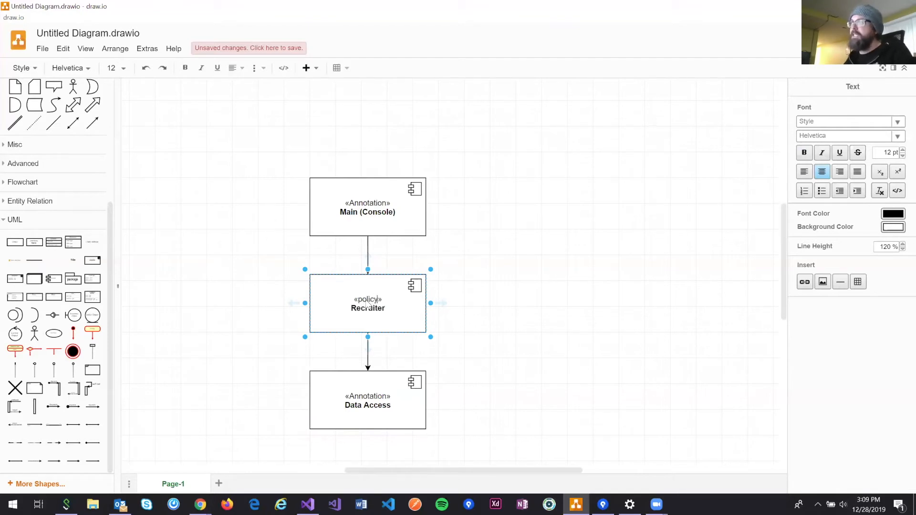
Change the annotations of the Data Access and Main (Console) components to "detail".
{"action": "double_click", "coordinate": [371, 399]}
{"action": "double_click", "coordinate": [371, 399]}
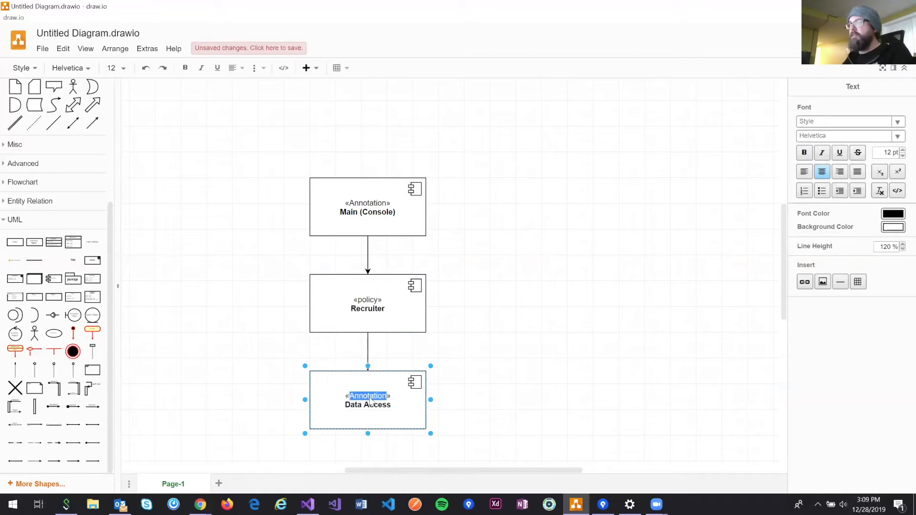
{"action": "type", "text": "detail»"}
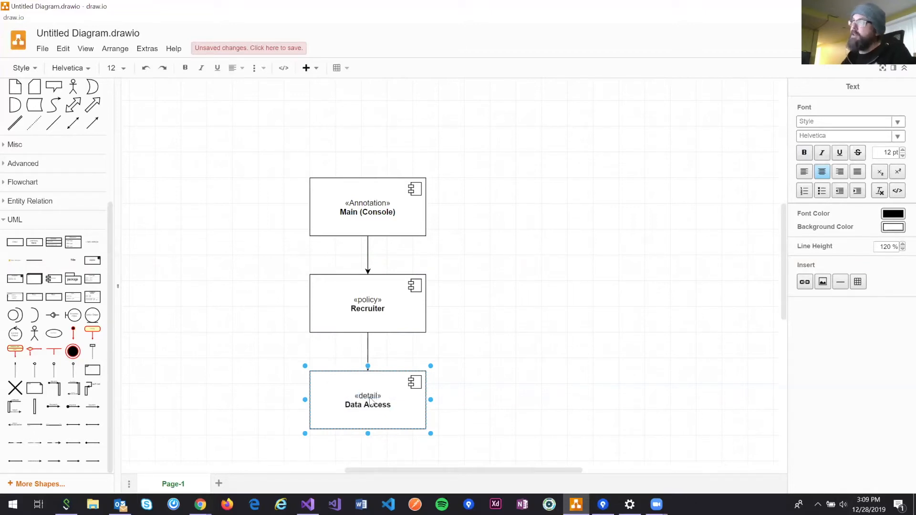
{"action": "double_click", "coordinate": [370, 208]}
{"action": "double_click", "coordinate": [364, 204]}
{"action": "type", "text": "detail»"}
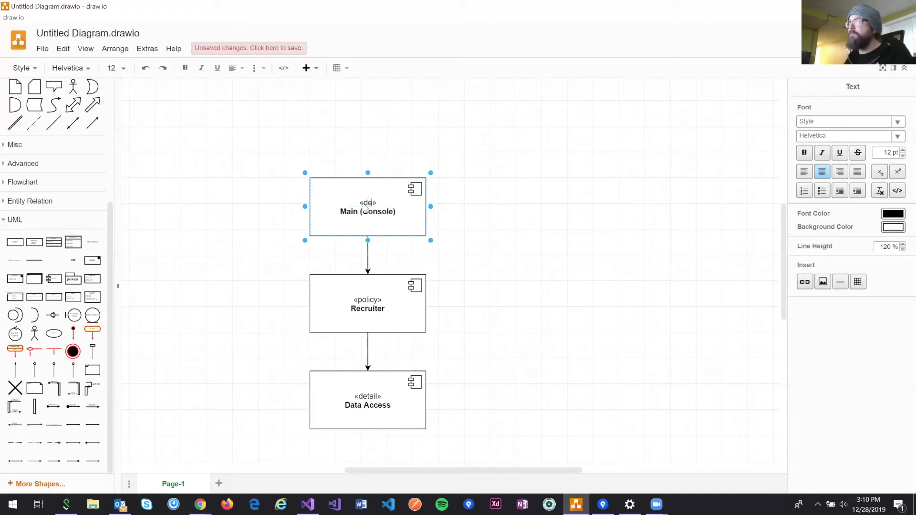
{"action": "left_click", "coordinate": [525, 270]}
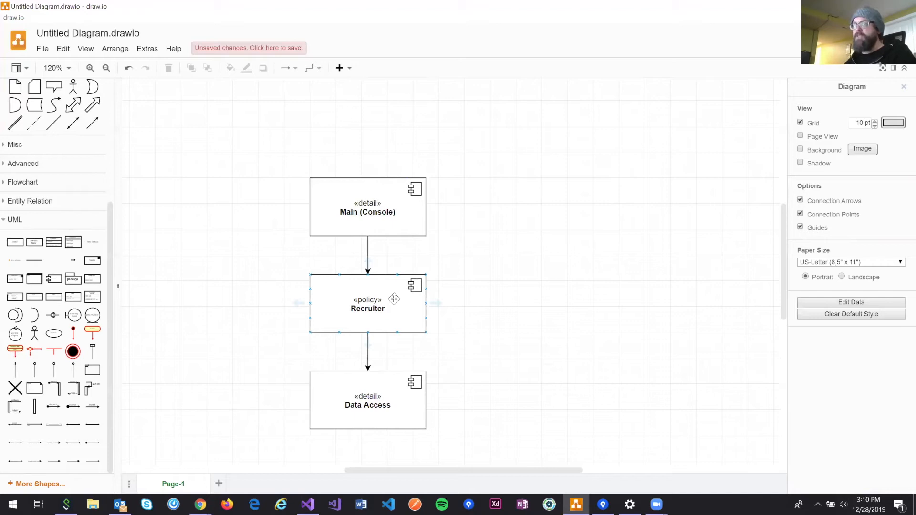
Rename the Data Access component as "School", keeping its "detail" annotation.
{"action": "left_click", "coordinate": [361, 408]}
{"action": "double_click", "coordinate": [361, 408]}
{"action": "left_click", "coordinate": [345, 408]}
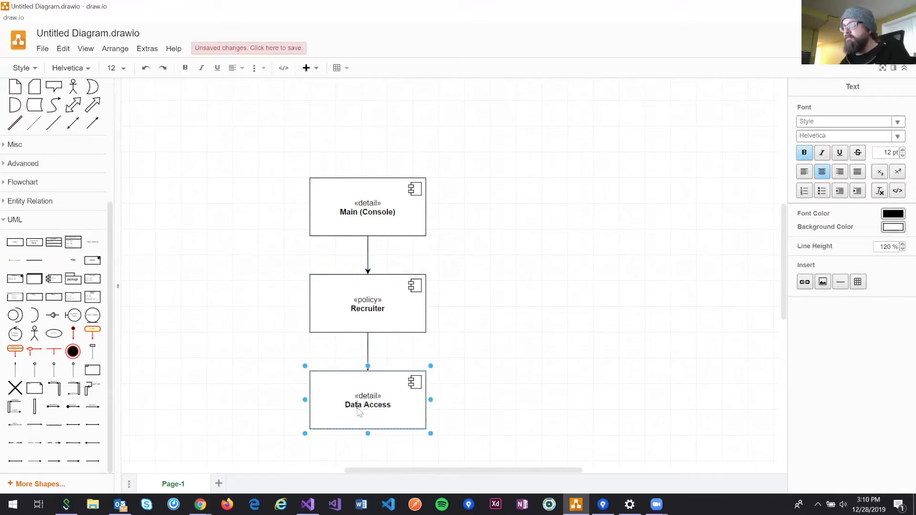
{"action": "left_click", "coordinate": [391, 405], "text": "shift"}
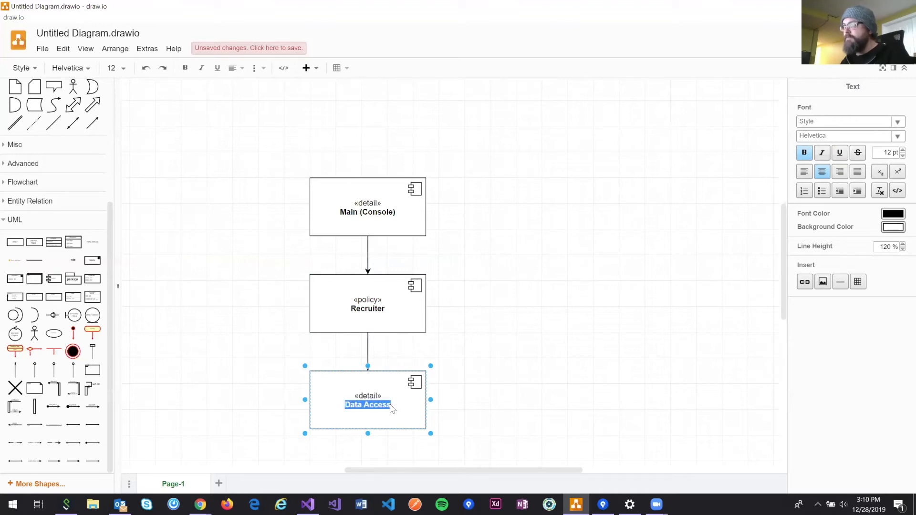
{"action": "type", "text": "School"}
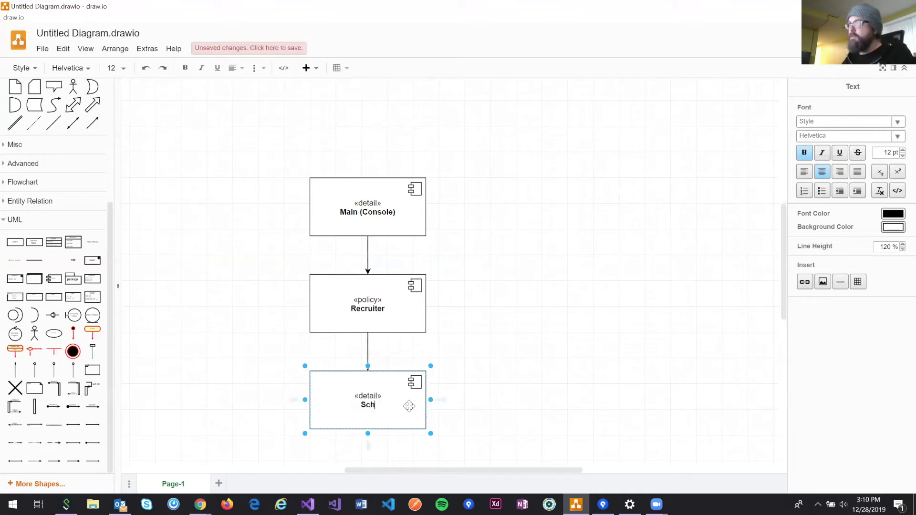
{"action": "left_click", "coordinate": [596, 345]}
Place a copy of the School component beside it on the right and rename the copy as "Bootcamp".
{"action": "left_click", "coordinate": [380, 397]}
{"action": "left_click_drag", "start_coordinate": [381, 397], "coordinate": [551, 408]}
{"action": "double_click", "coordinate": [532, 409]}
{"action": "double_click", "coordinate": [532, 405]}
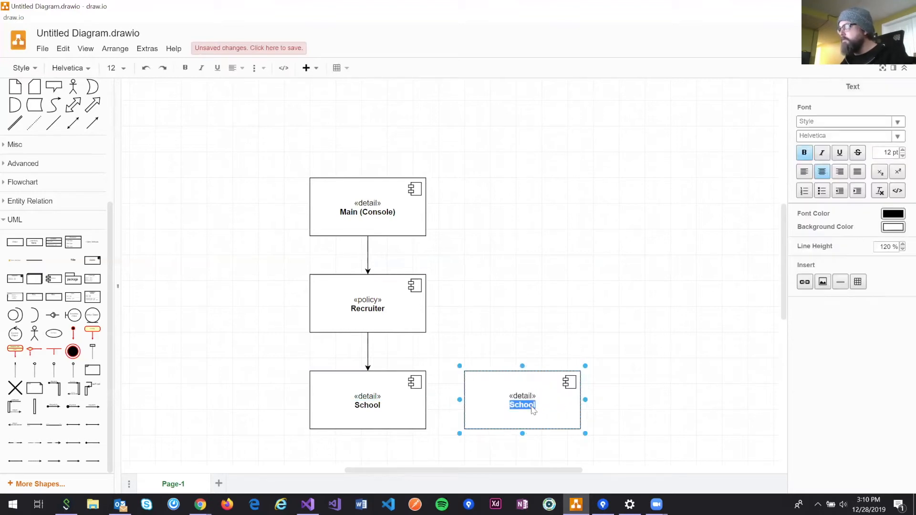
{"action": "type", "text": "Bootcamp"}
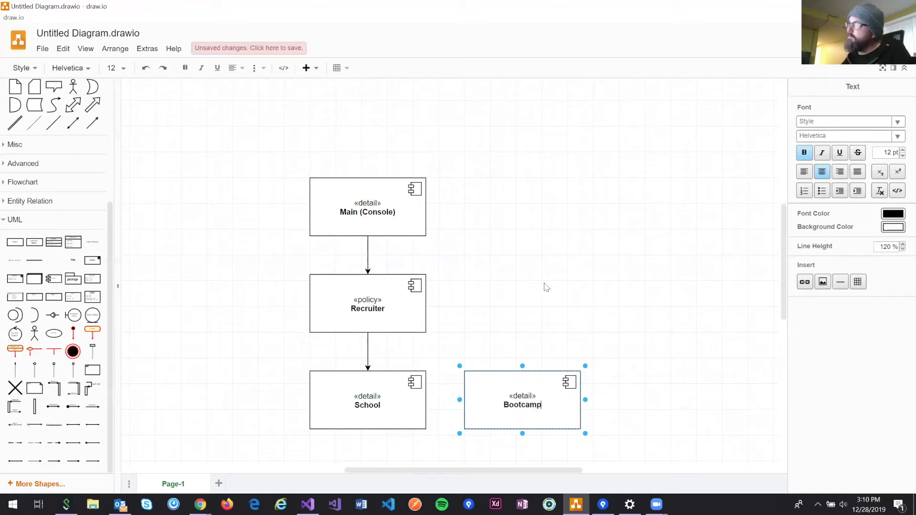
{"action": "left_click", "coordinate": [516, 321]}
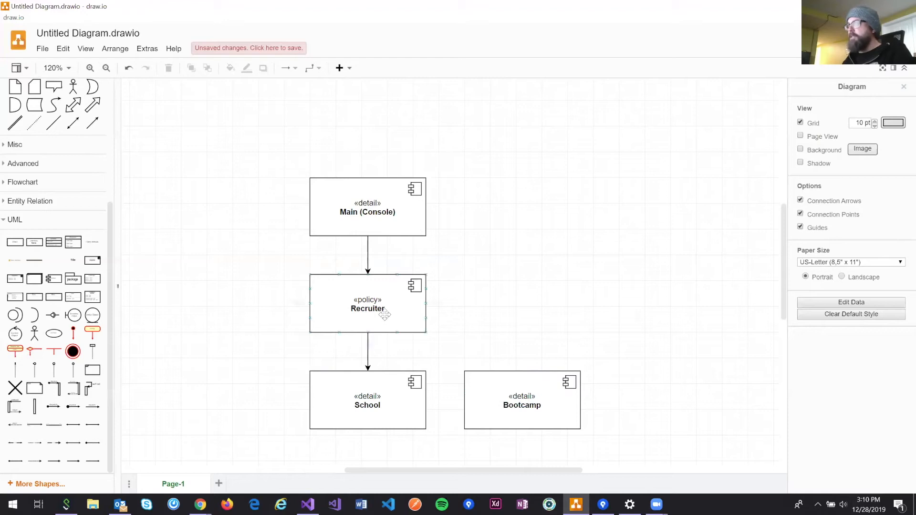
Try an arrow connector from the Recruiter component to the Bootcamp component, and undo it.
{"action": "left_click", "coordinate": [403, 324]}
{"action": "left_click", "coordinate": [529, 401]}
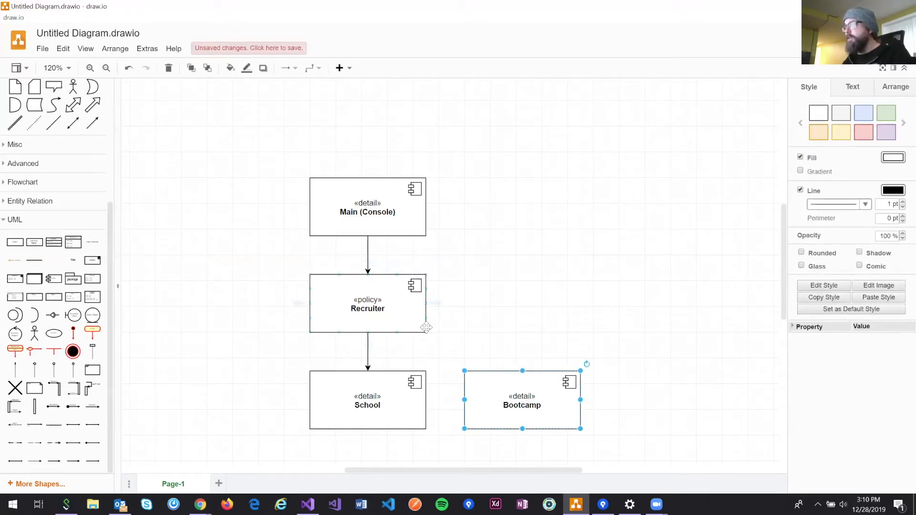
{"action": "left_click_drag", "start_coordinate": [521, 365], "coordinate": [522, 370]}
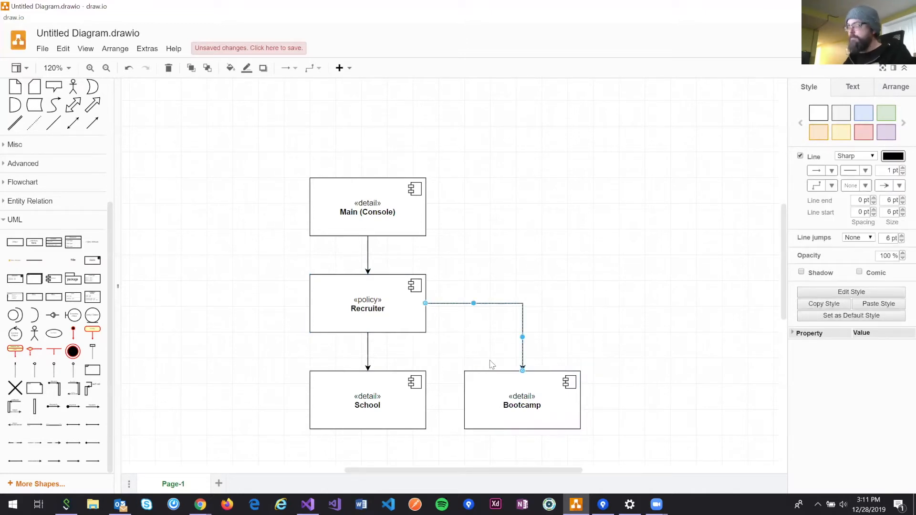
{"action": "key", "text": "ctrl+z"}
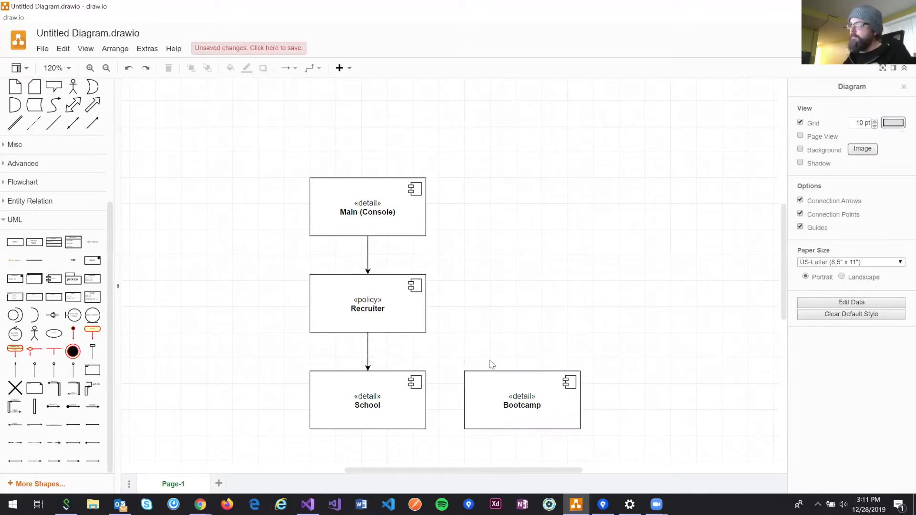
Replace the arrow from Recruiter to School with one pointing upward from School to Recruiter.
{"action": "left_click", "coordinate": [368, 349]}
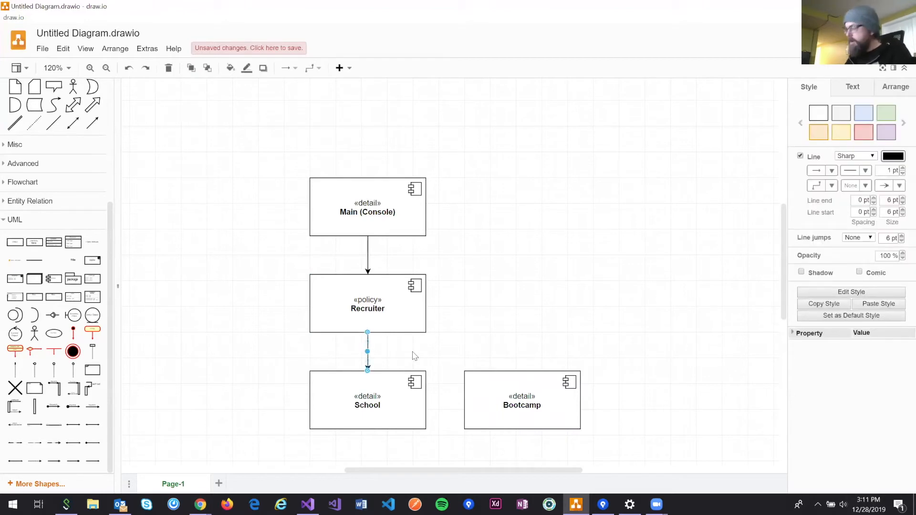
{"action": "key", "text": "Delete"}
{"action": "left_click_drag", "start_coordinate": [367, 355], "coordinate": [368, 315]}
{"action": "left_click", "coordinate": [520, 292]}
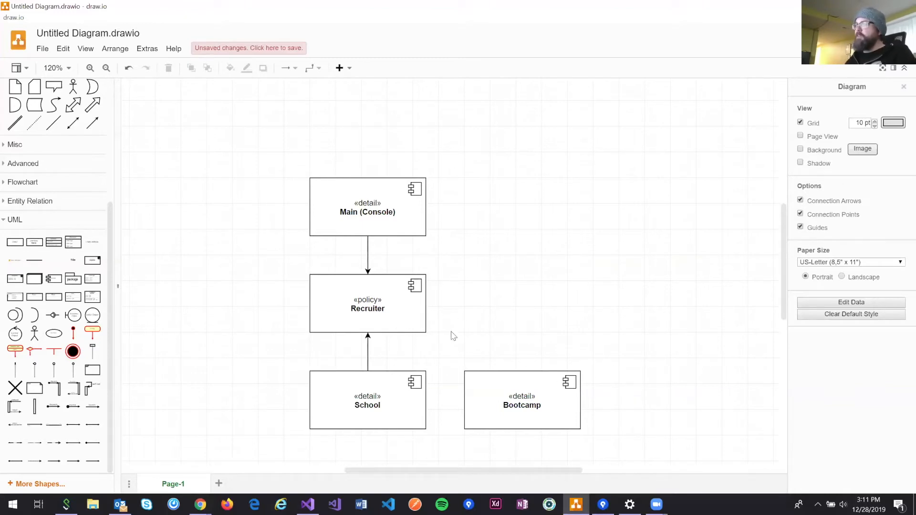
Move the School and Bootcamp components to the left, and delete the arrow between School and Recruiter.
{"action": "left_click", "coordinate": [385, 397]}
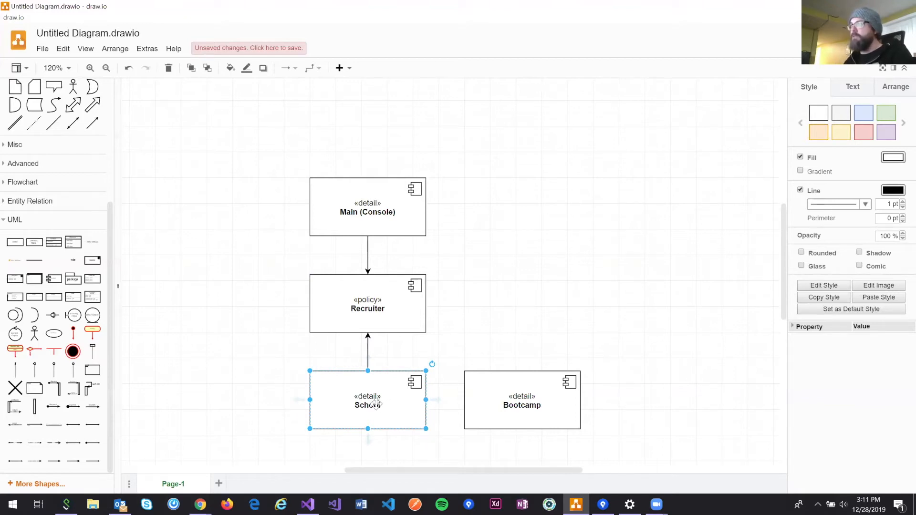
{"action": "left_click_drag", "start_coordinate": [382, 402], "coordinate": [260, 416]}
{"action": "left_click_drag", "start_coordinate": [467, 413], "coordinate": [409, 414]}
{"action": "left_click", "coordinate": [368, 378]}
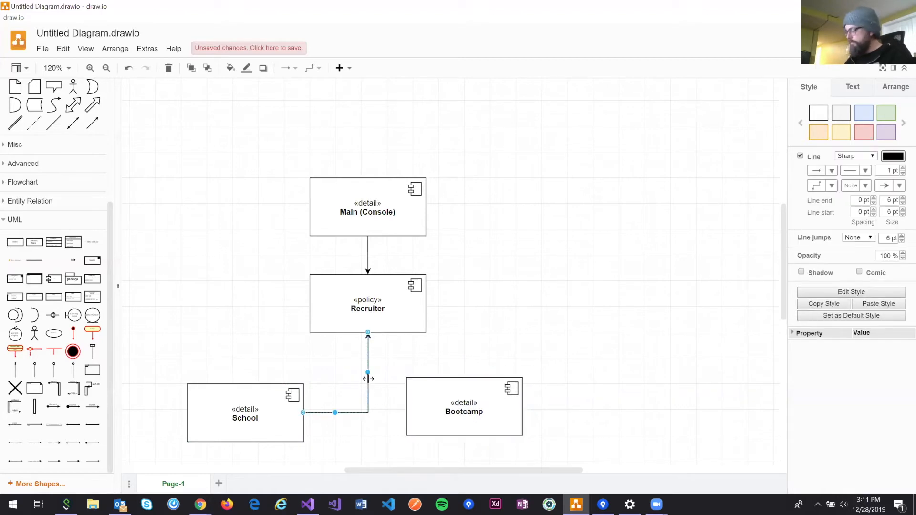
{"action": "key", "text": "Delete"}
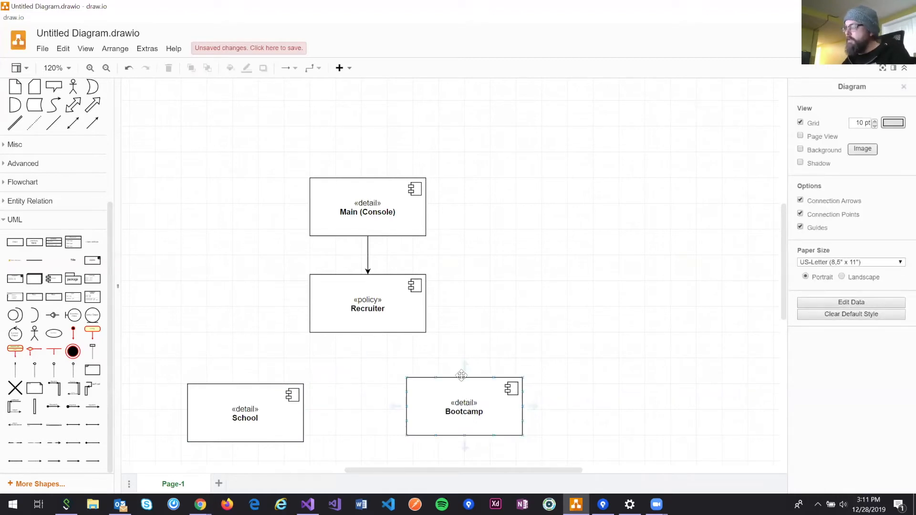
Connect Bootcamp to Recruiter with an arrow, align Bootcamp directly below Recruiter, and set School to Bootcamp's left.
{"action": "left_click_drag", "start_coordinate": [454, 361], "coordinate": [368, 336]}
{"action": "left_click_drag", "start_coordinate": [472, 419], "coordinate": [380, 412]}
{"action": "left_click_drag", "start_coordinate": [281, 426], "coordinate": [249, 400]}
{"action": "left_click", "coordinate": [534, 350]}
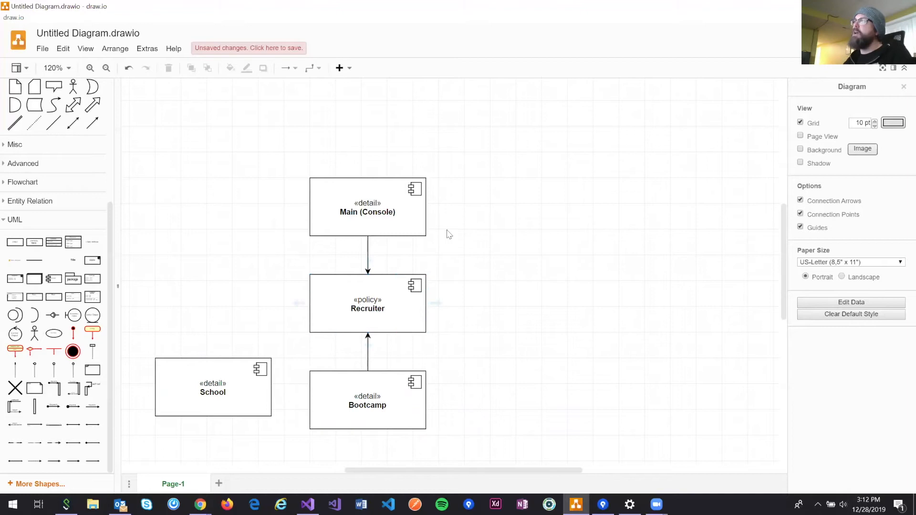
Place a copy of Main (Console) above and to the right of Recruiter, and move the original to Recruiter's upper left.
{"action": "left_click", "coordinate": [375, 201]}
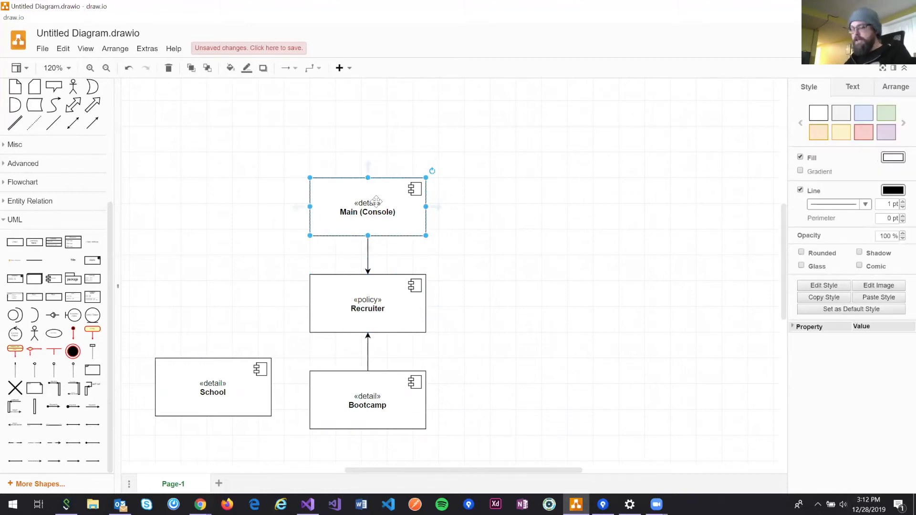
{"action": "left_click_drag", "start_coordinate": [376, 201], "coordinate": [518, 203]}
{"action": "left_click_drag", "start_coordinate": [343, 213], "coordinate": [215, 212]}
Rename the copied Main (Console) component as "Web Application", keeping its "detail" annotation.
{"action": "double_click", "coordinate": [505, 219]}
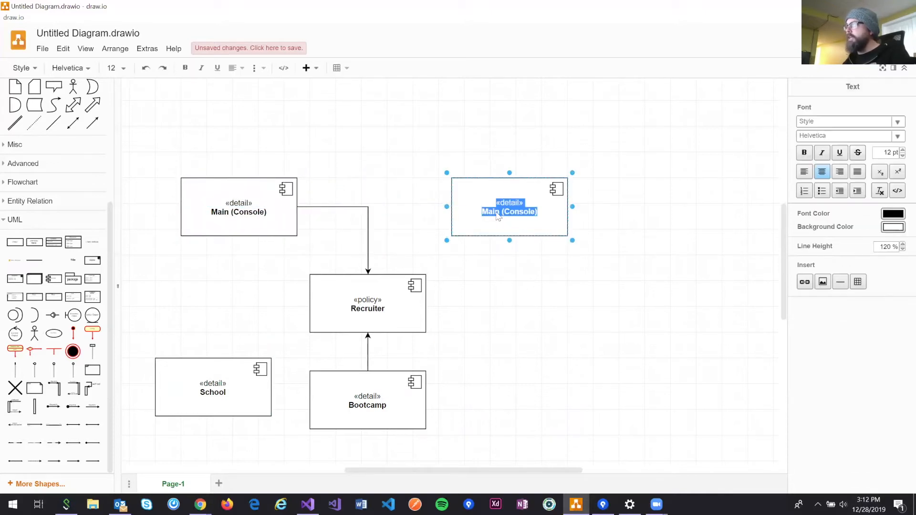
{"action": "left_click", "coordinate": [483, 214]}
{"action": "left_click", "coordinate": [537, 214], "text": "shift"}
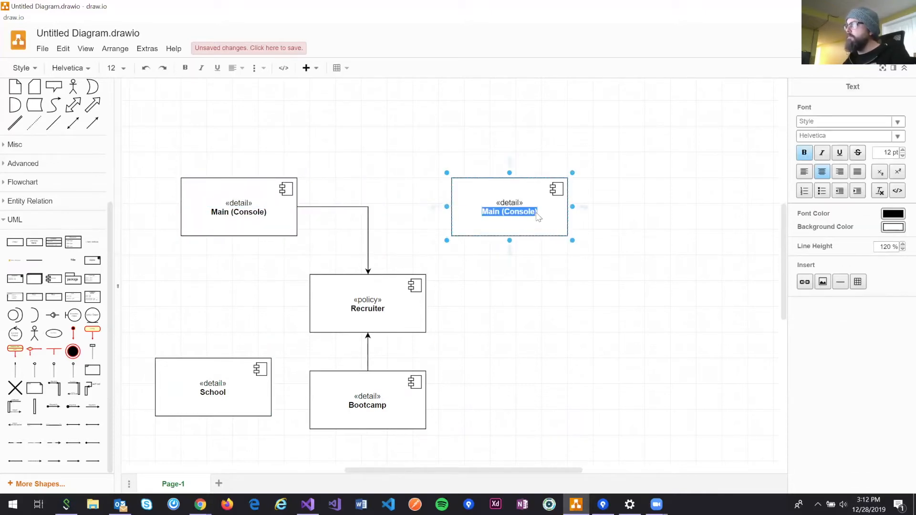
{"action": "type", "text": "Web Application"}
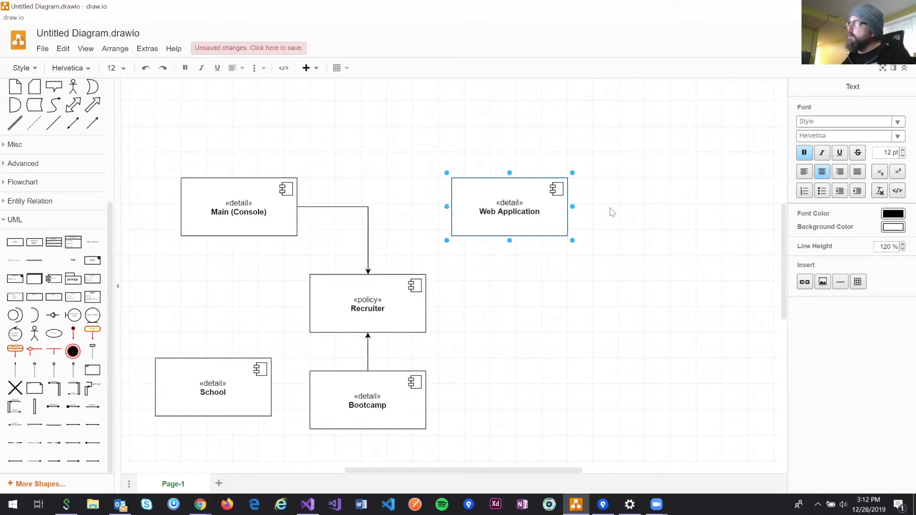
Place a copy of Web Application to its right and rename the copy "Mobile Application".
{"action": "left_click", "coordinate": [612, 212]}
{"action": "left_click", "coordinate": [547, 211]}
{"action": "left_click_drag", "start_coordinate": [548, 211], "coordinate": [683, 210]}
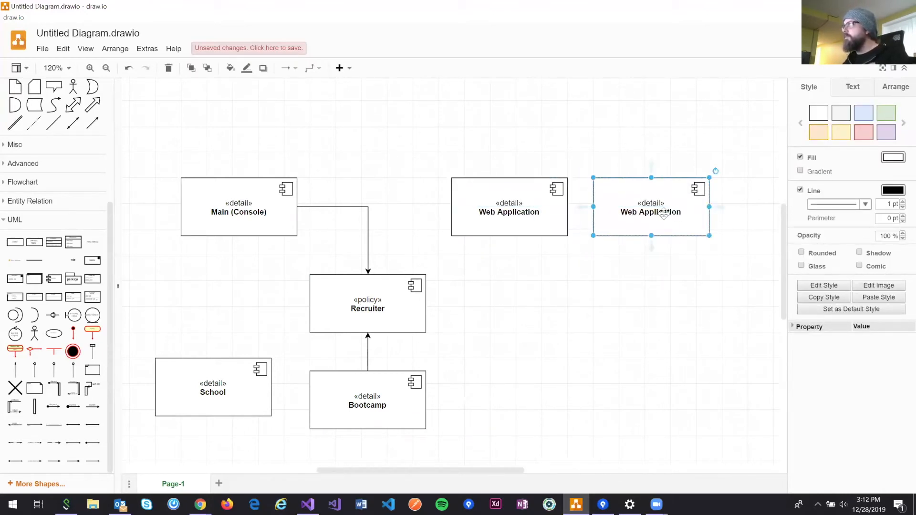
{"action": "double_click", "coordinate": [659, 216]}
{"action": "left_click", "coordinate": [621, 212]}
{"action": "double_click", "coordinate": [621, 212]}
{"action": "double_click", "coordinate": [629, 212]}
{"action": "type", "text": "Mobile"}
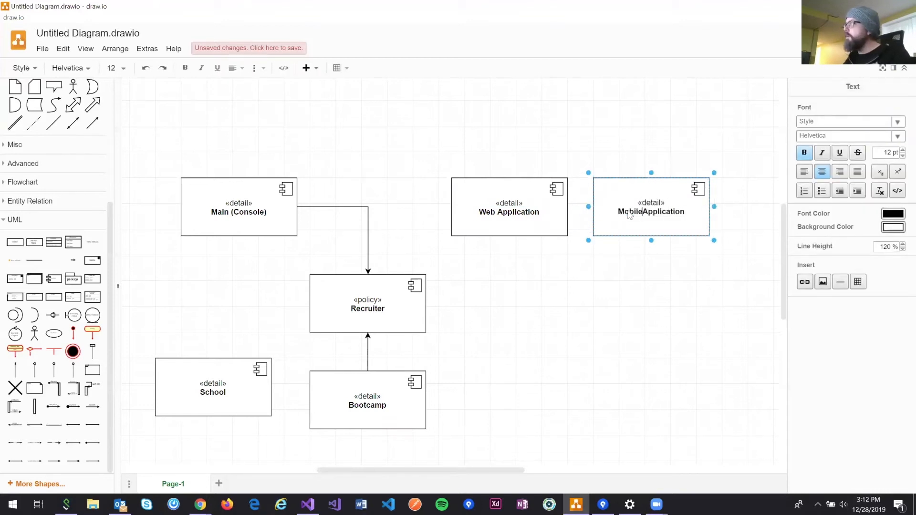
{"action": "left_click", "coordinate": [623, 272]}
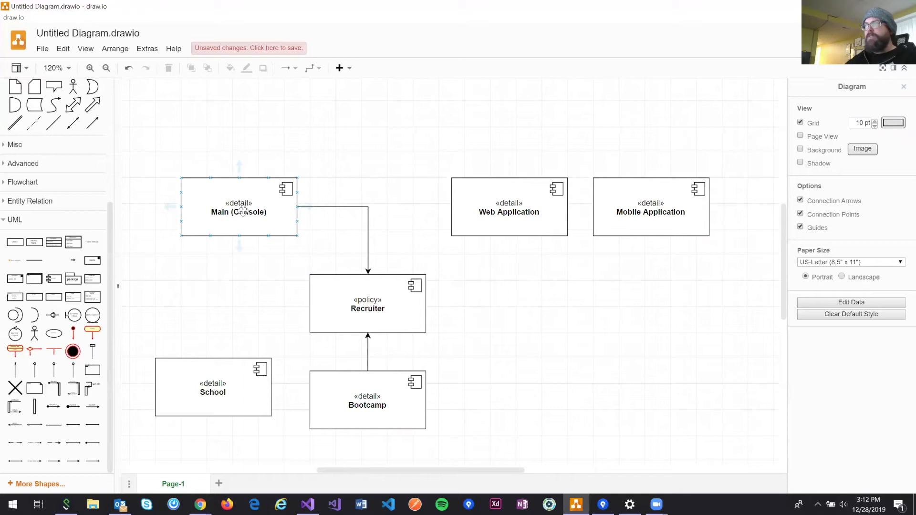
Move Main (Console) directly above Recruiter, and delete the Web Application and Mobile Application components.
{"action": "left_click_drag", "start_coordinate": [243, 210], "coordinate": [375, 216]}
{"action": "left_click", "coordinate": [476, 301]}
{"action": "left_click", "coordinate": [518, 227]}
{"action": "key", "text": "Delete"}
{"action": "left_click", "coordinate": [627, 210]}
{"action": "key", "text": "Delete"}
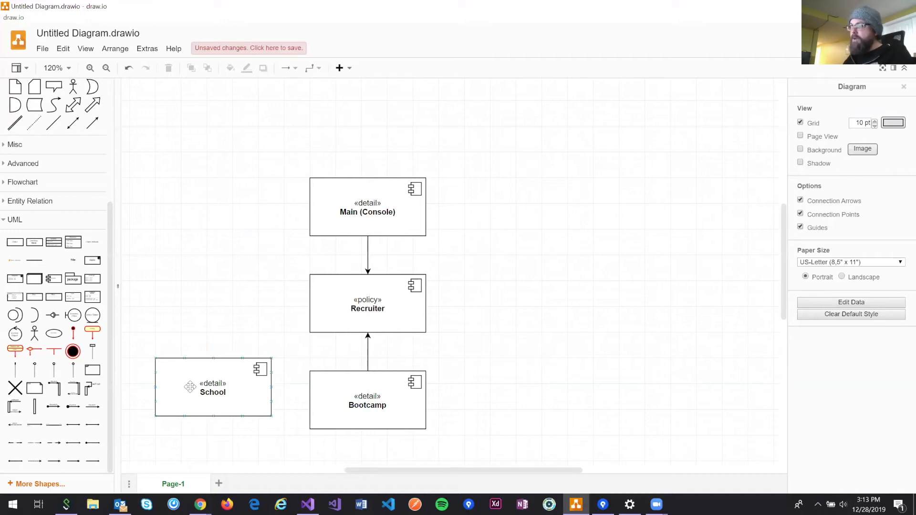
Replace Bootcamp with School: delete Bootcamp and place School directly below Recruiter with an arrow pointing up to Recruiter.
{"action": "left_click", "coordinate": [332, 399]}
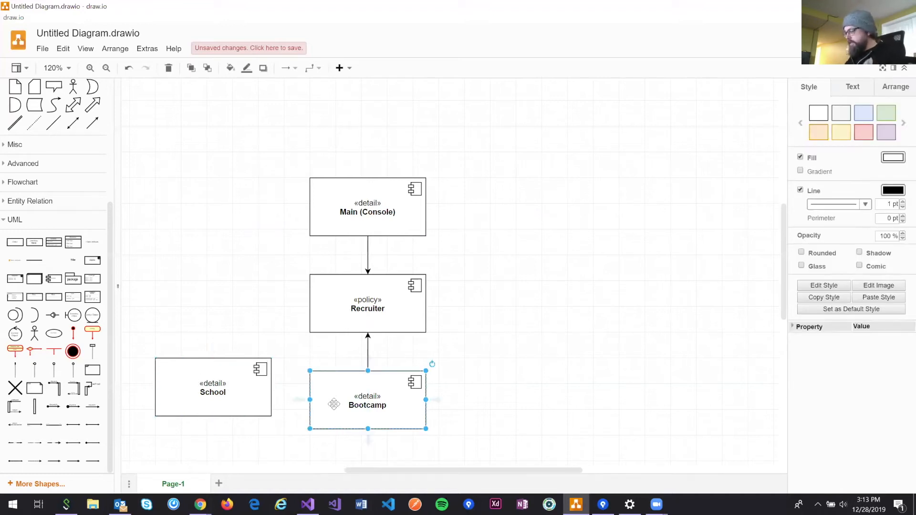
{"action": "key", "text": "Delete"}
{"action": "left_click_drag", "start_coordinate": [205, 403], "coordinate": [353, 412]}
{"action": "left_click", "coordinate": [500, 381]}
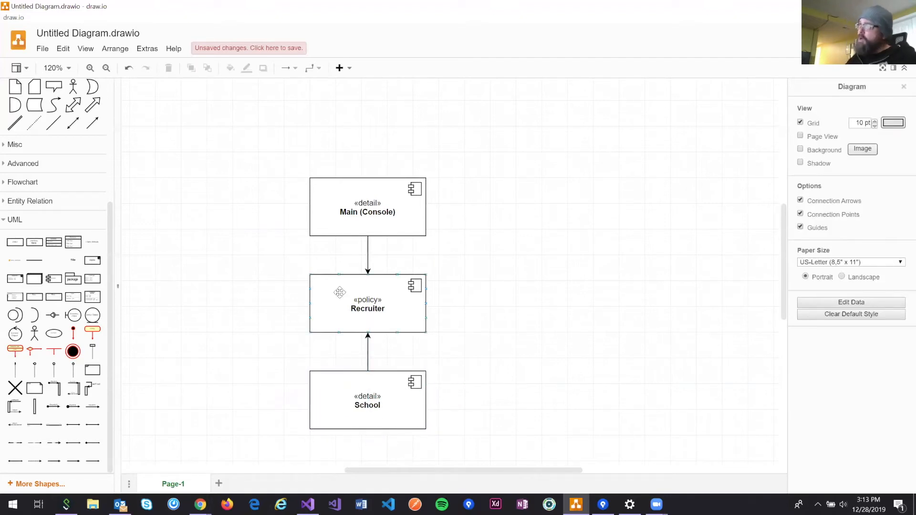
Apply the light orange colour style to the Main (Console), Recruiter and School components together.
{"action": "left_click", "coordinate": [357, 307]}
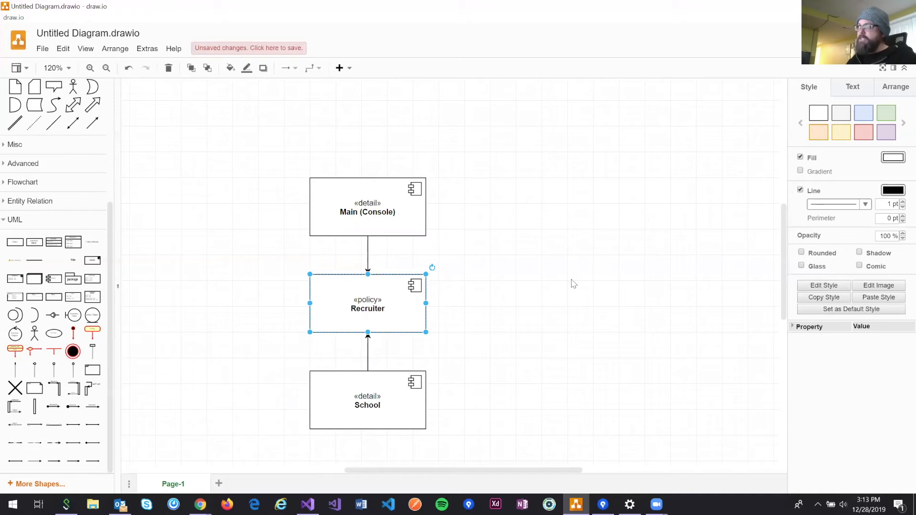
{"action": "left_click", "coordinate": [556, 306]}
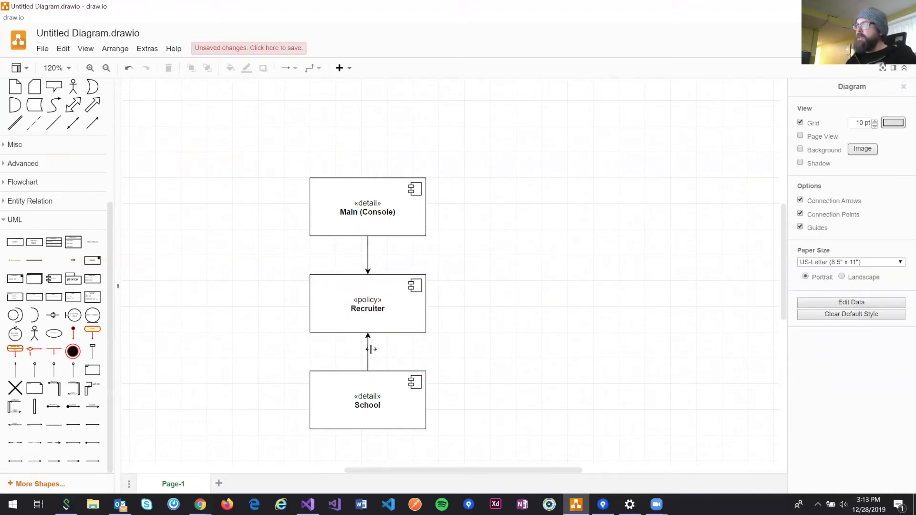
{"action": "left_click", "coordinate": [374, 305]}
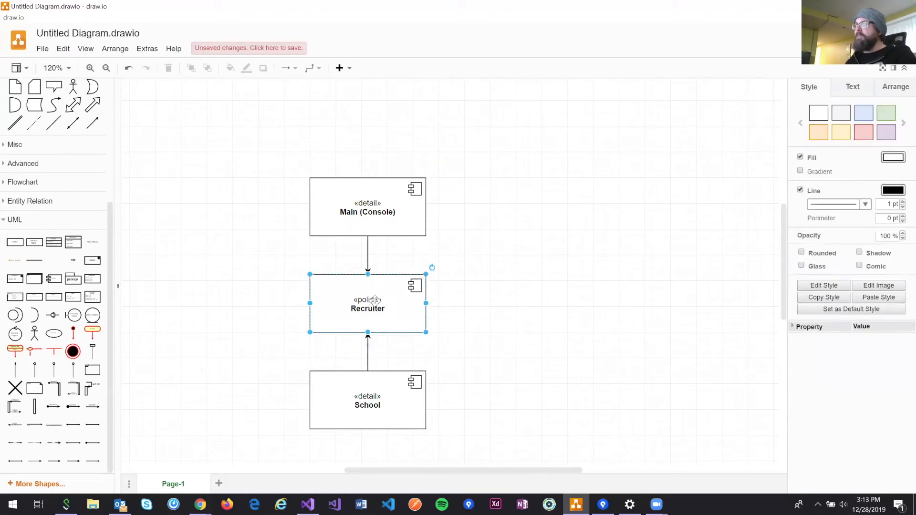
{"action": "double_click", "coordinate": [382, 218]}
{"action": "left_click", "coordinate": [393, 386], "text": "shift"}
{"action": "left_click", "coordinate": [396, 324], "text": "shift"}
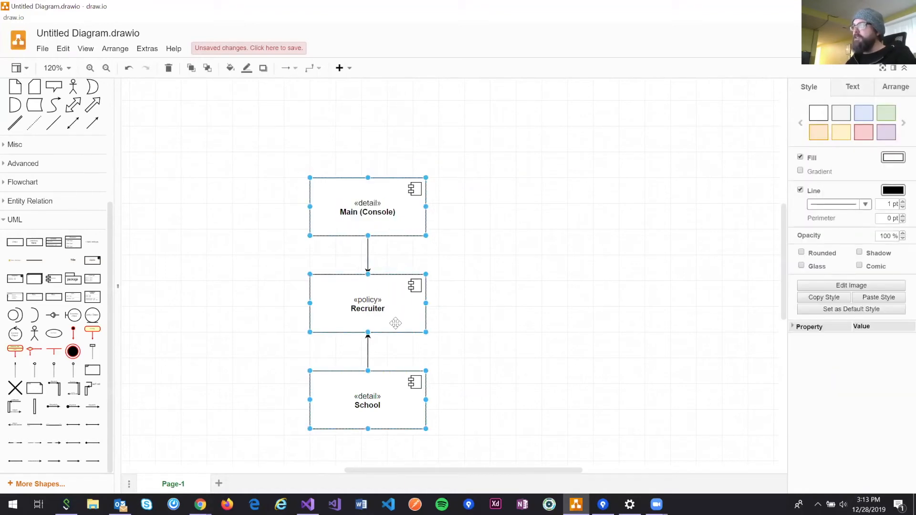
{"action": "left_click", "coordinate": [819, 132]}
{"action": "left_click", "coordinate": [556, 253]}
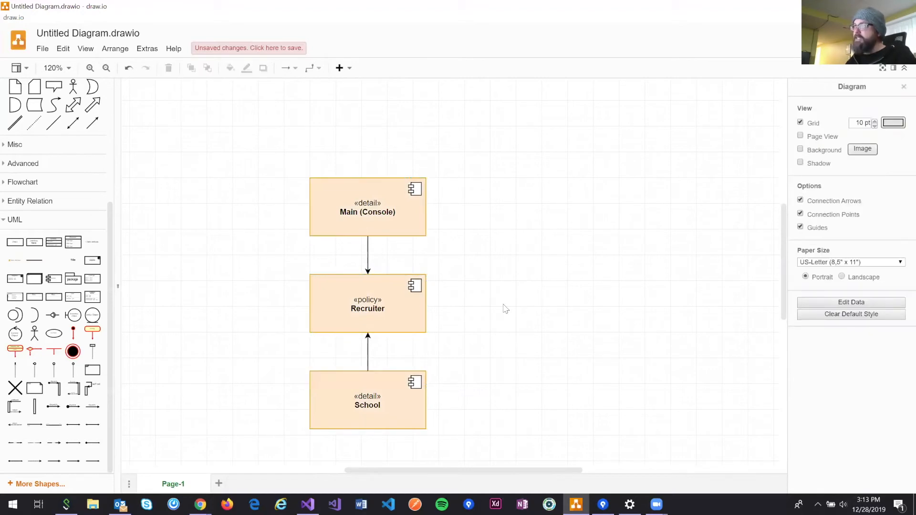
Move all three components with their arrows as one group toward the canvas's upper left.
{"action": "left_click_drag", "start_coordinate": [482, 160], "coordinate": [289, 448]}
{"action": "left_click_drag", "start_coordinate": [373, 316], "coordinate": [220, 290]}
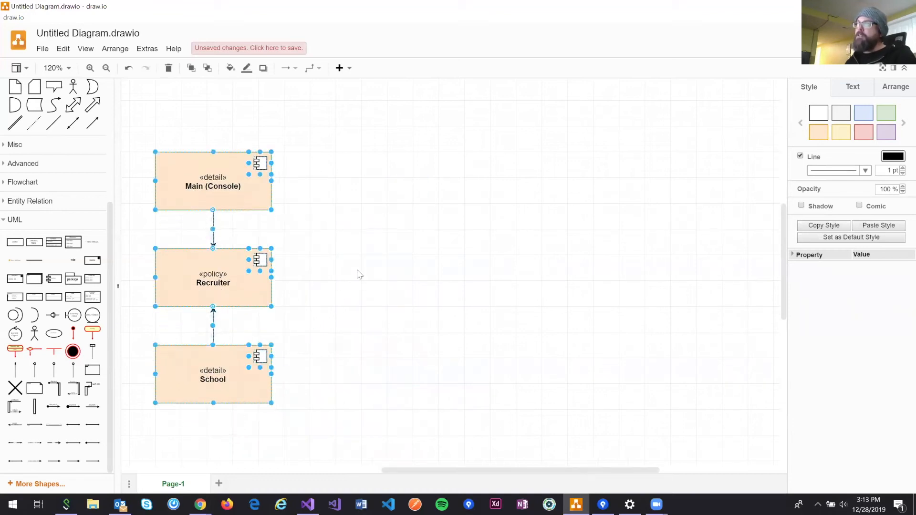
{"action": "left_click", "coordinate": [374, 265]}
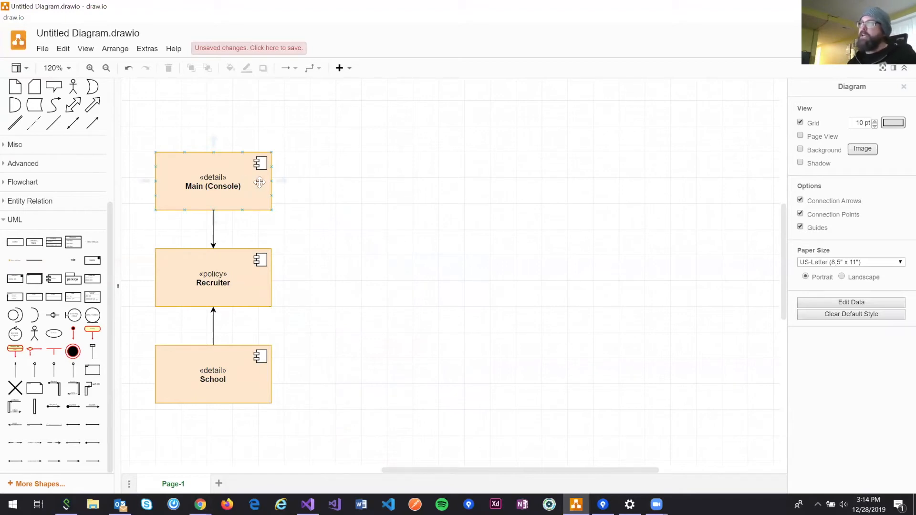
Connect Main (Console) to School with an arrow, and try routing it around the right side of Recruiter.
{"action": "left_click_drag", "start_coordinate": [285, 182], "coordinate": [265, 379]}
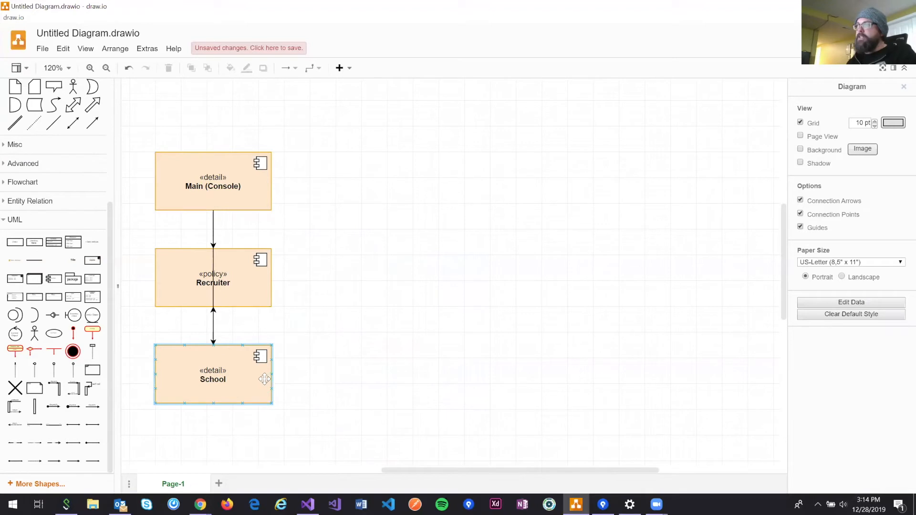
{"action": "left_click_drag", "start_coordinate": [213, 278], "coordinate": [329, 278]}
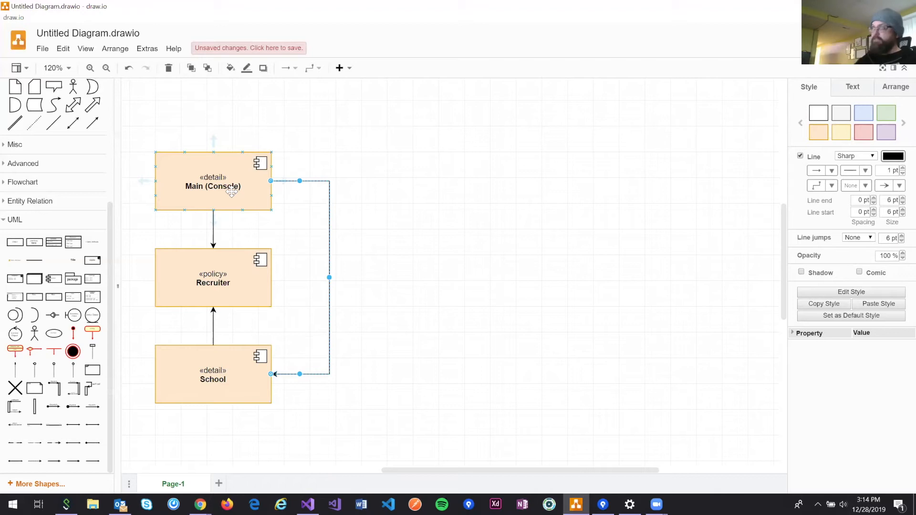
{"action": "key", "text": "ctrl+z"}
{"action": "left_click", "coordinate": [399, 271]}
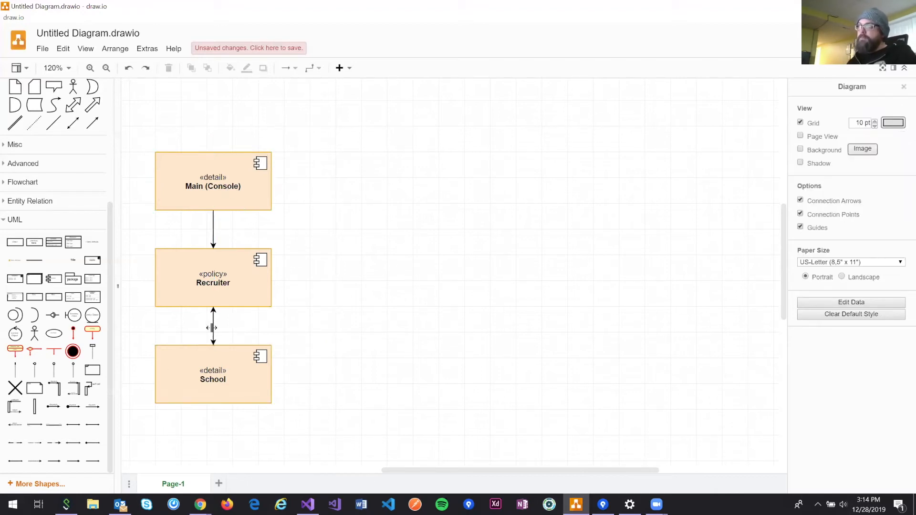
Delete the arrow from Main (Console) to School, and redraw the arrow from School up to Recruiter.
{"action": "left_click", "coordinate": [212, 327]}
{"action": "left_click", "coordinate": [275, 335]}
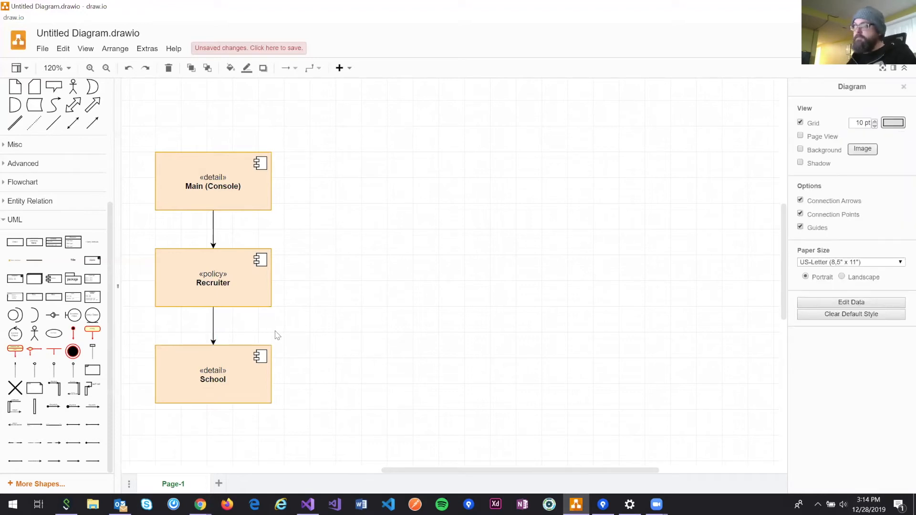
{"action": "left_click", "coordinate": [211, 327]}
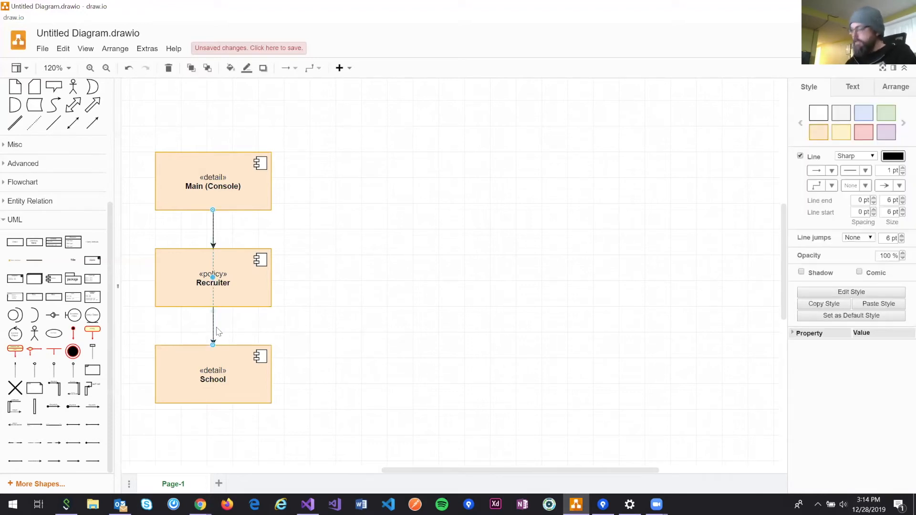
{"action": "key", "text": "Delete"}
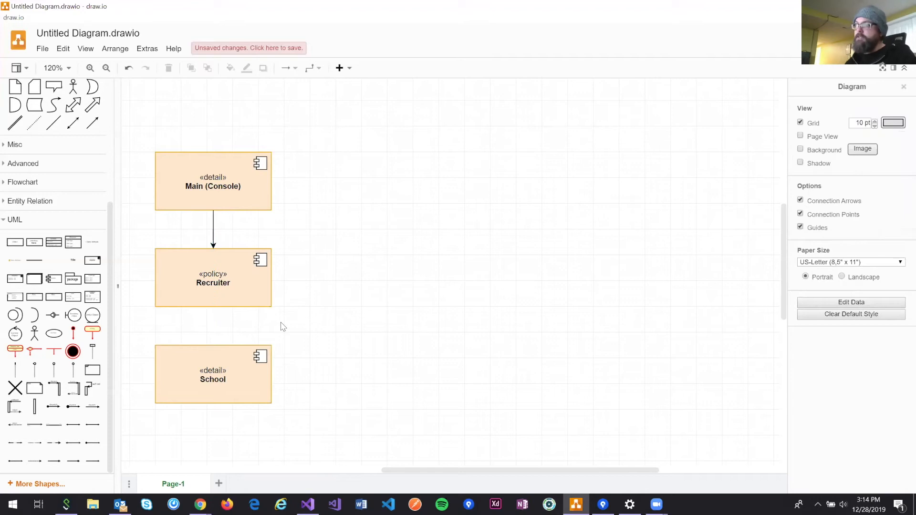
{"action": "left_click_drag", "start_coordinate": [213, 336], "coordinate": [213, 307]}
{"action": "left_click", "coordinate": [350, 336]}
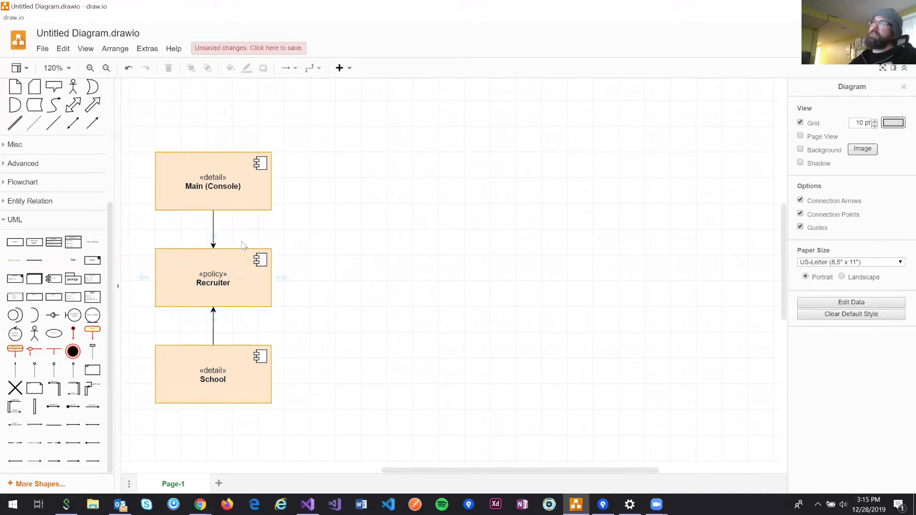
Move School to the right of Main (Console), and route its arrow into the right side of Recruiter.
{"action": "left_click_drag", "start_coordinate": [212, 379], "coordinate": [452, 186]}
{"action": "left_click", "coordinate": [302, 181]}
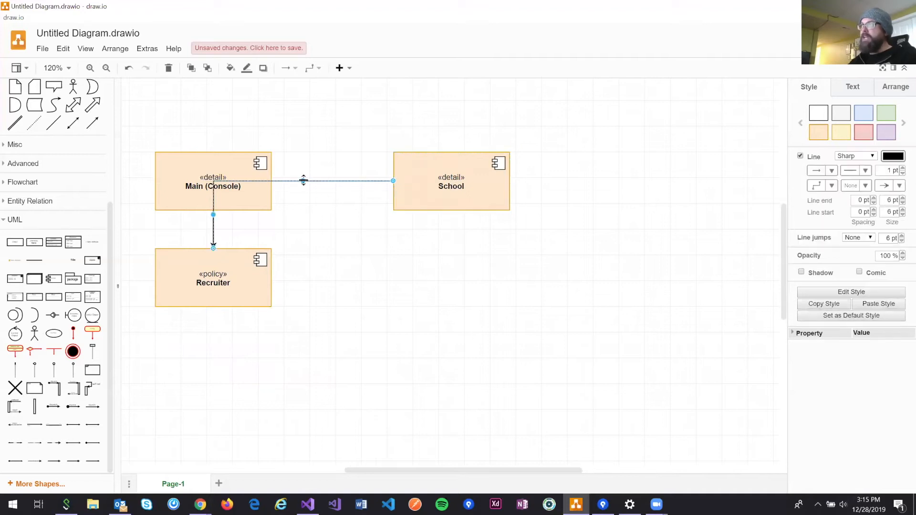
{"action": "left_click_drag", "start_coordinate": [308, 190], "coordinate": [344, 283]}
{"action": "left_click", "coordinate": [400, 168]}
{"action": "double_click", "coordinate": [360, 148]}
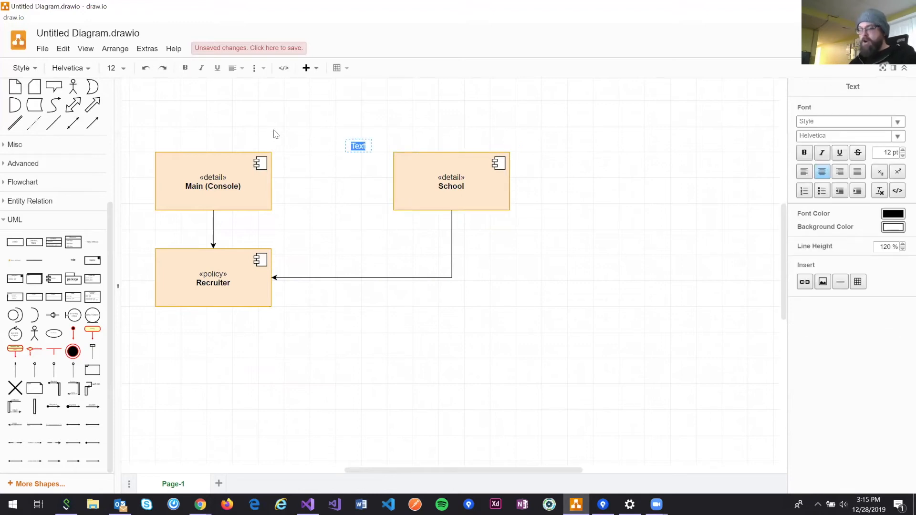
{"action": "key", "text": "Escape"}
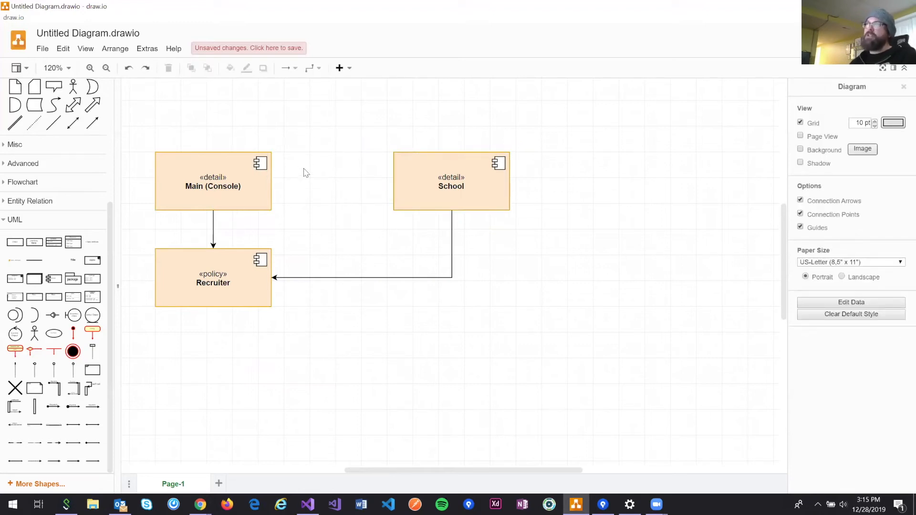
Undo the School move and arrow rerouting to place School back below Recruiter.
{"action": "left_click", "coordinate": [221, 177]}
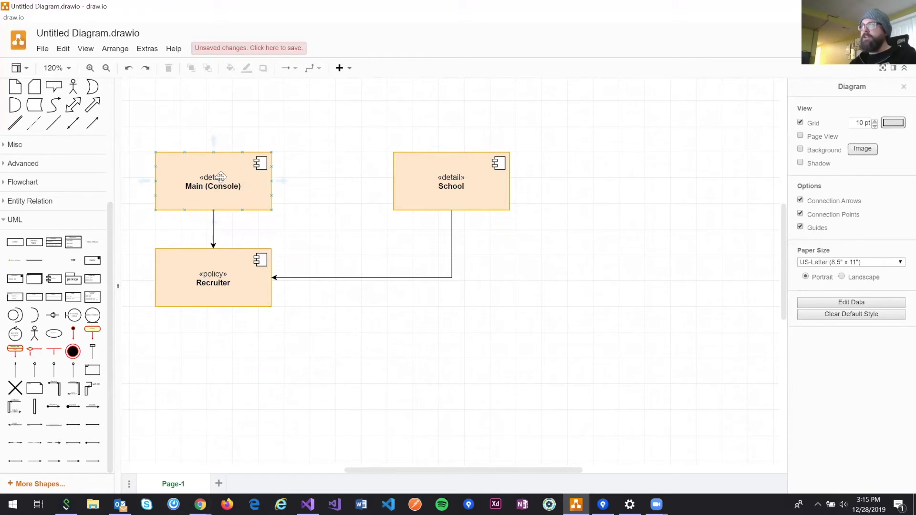
{"action": "left_click", "coordinate": [219, 277]}
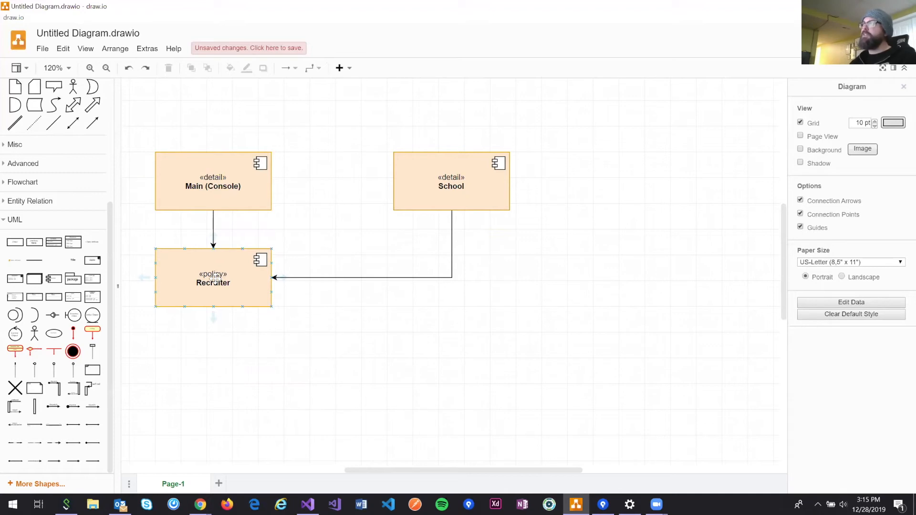
{"action": "left_click", "coordinate": [507, 200]}
{"action": "left_click", "coordinate": [330, 344]}
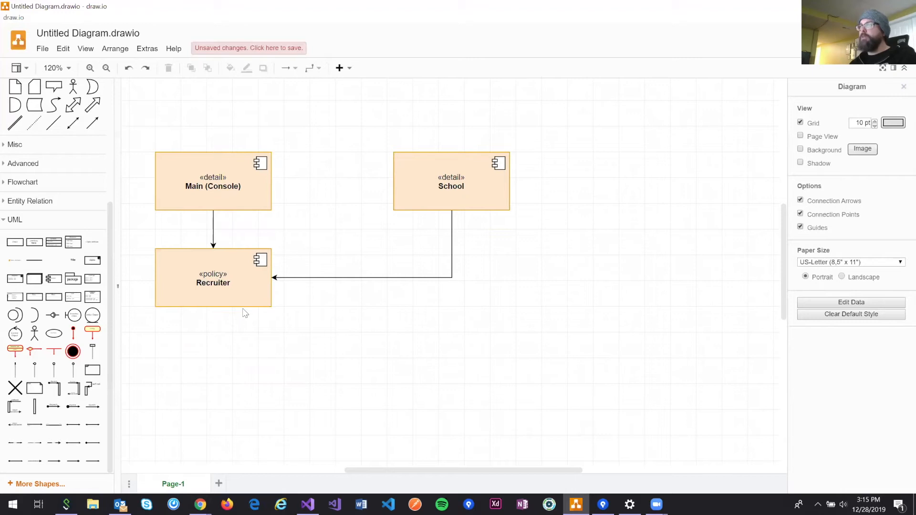
{"action": "left_click", "coordinate": [254, 272]}
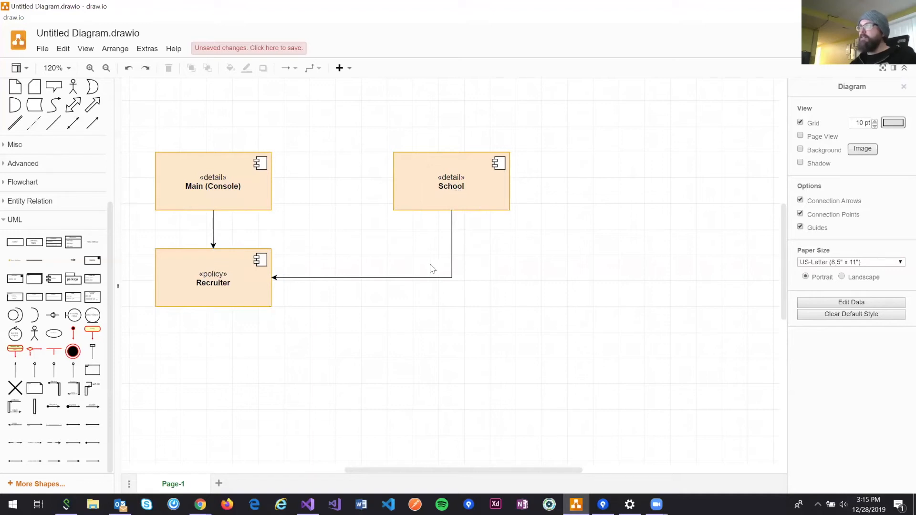
{"action": "left_click", "coordinate": [418, 278]}
{"action": "key", "text": "ctrl+z"}
{"action": "left_click", "coordinate": [399, 284]}
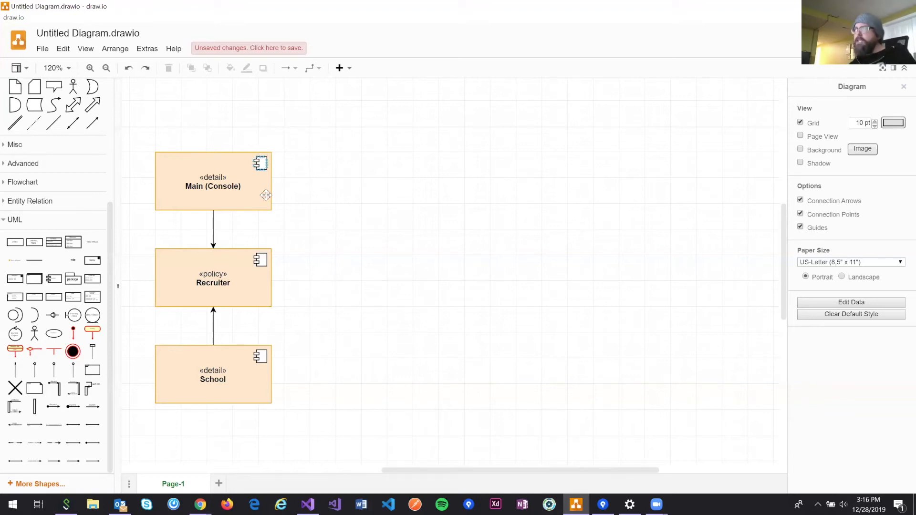
Place a copy of Recruiter to the right of Main (Console), and align the copy's label to the top centre.
{"action": "left_click", "coordinate": [228, 283]}
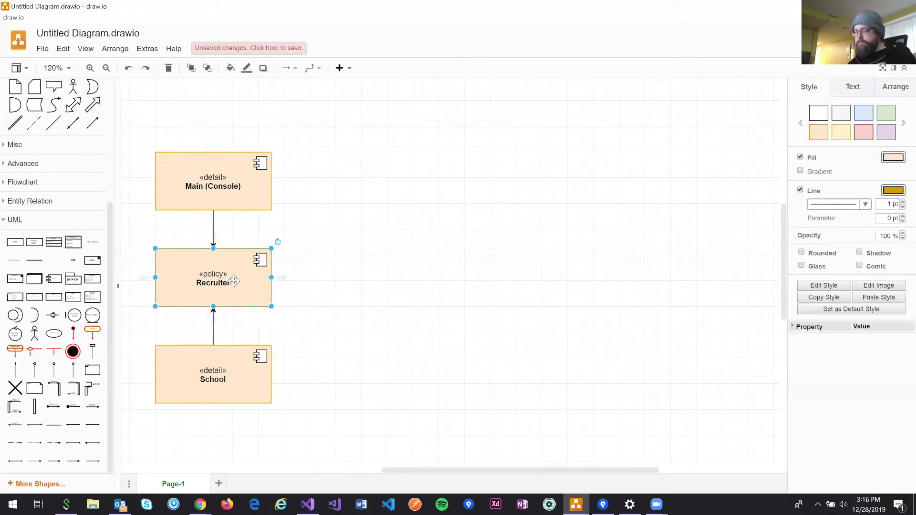
{"action": "left_click_drag", "start_coordinate": [234, 282], "coordinate": [461, 185]}
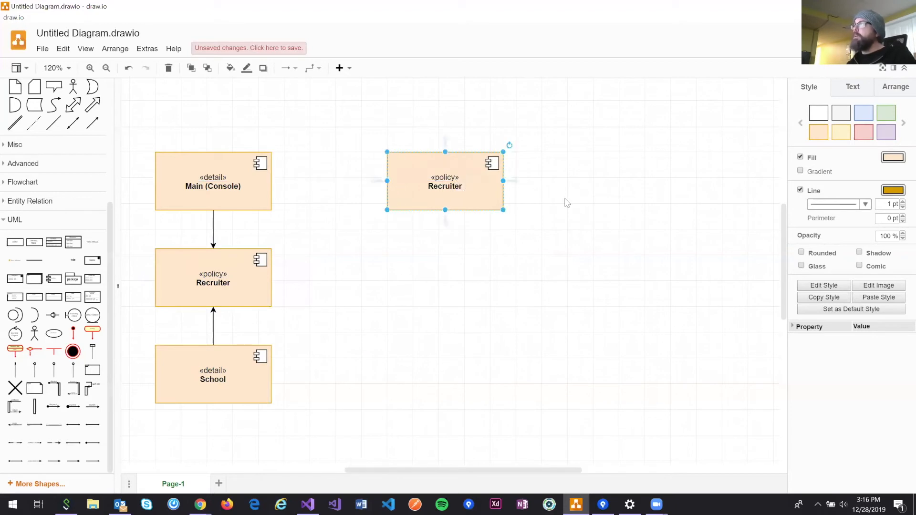
{"action": "left_click", "coordinate": [852, 90]}
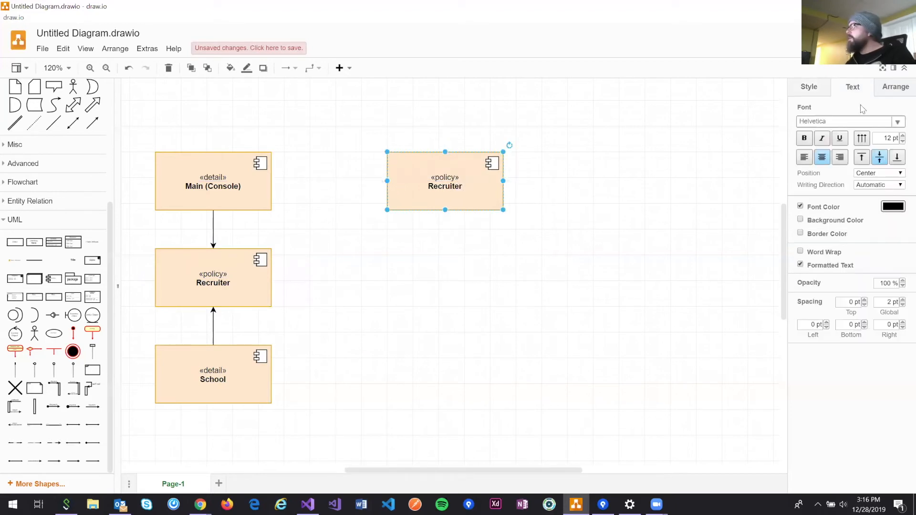
{"action": "left_click", "coordinate": [861, 158]}
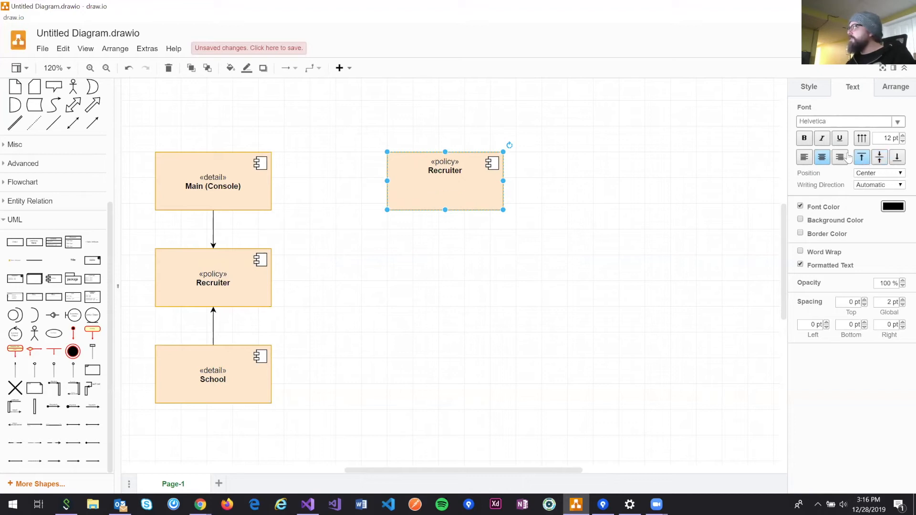
{"action": "left_click", "coordinate": [804, 158]}
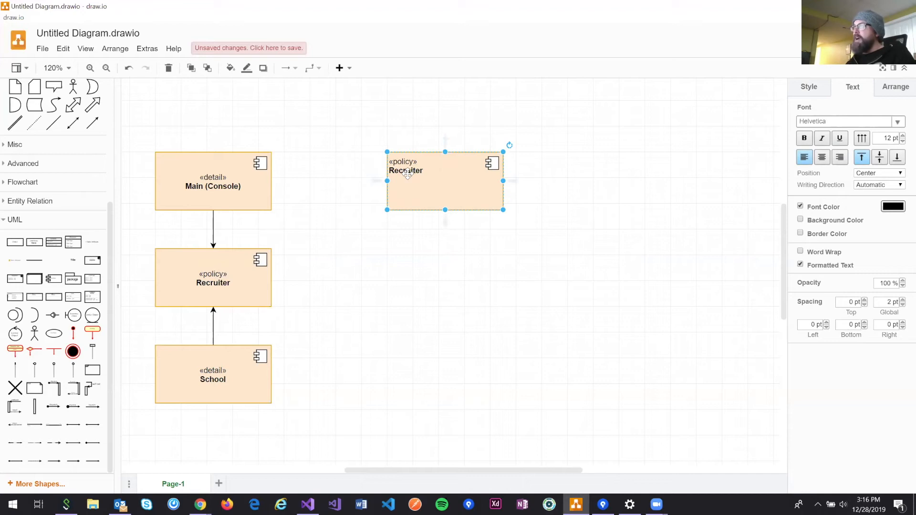
{"action": "left_click", "coordinate": [822, 157]}
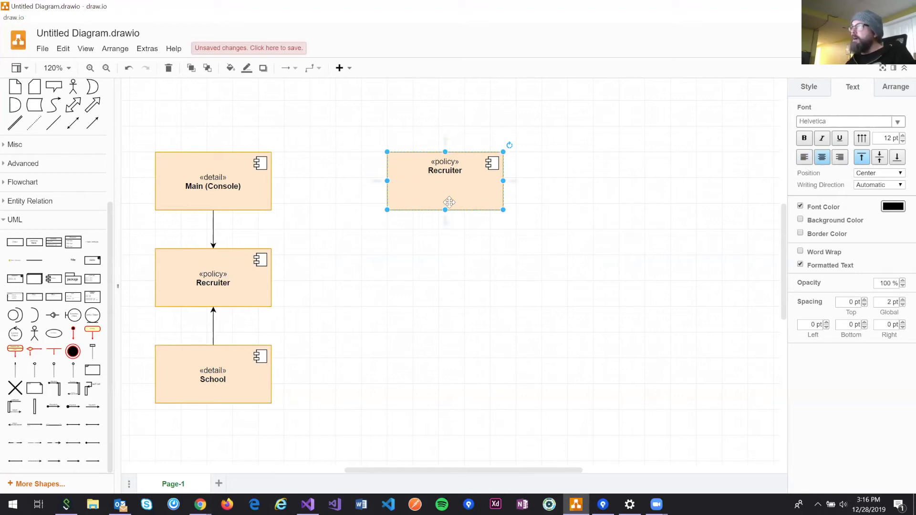
Enlarge the Recruiter copy downward and to the right, to about four times its height and nearly twice its width.
{"action": "left_click_drag", "start_coordinate": [445, 210], "coordinate": [460, 388]}
{"action": "left_click_drag", "start_coordinate": [503, 267], "coordinate": [601, 266]}
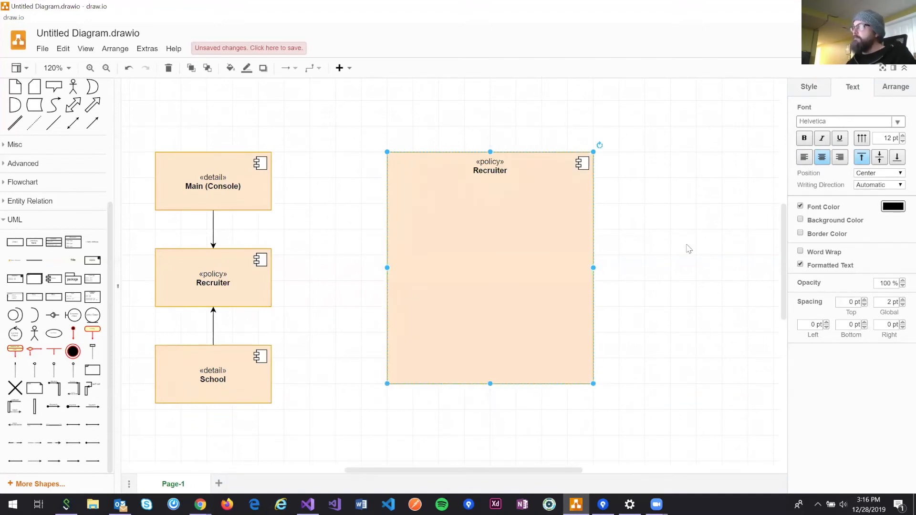
Widen the large Recruiter container to the right by about a quarter of its width.
{"action": "left_click", "coordinate": [688, 250]}
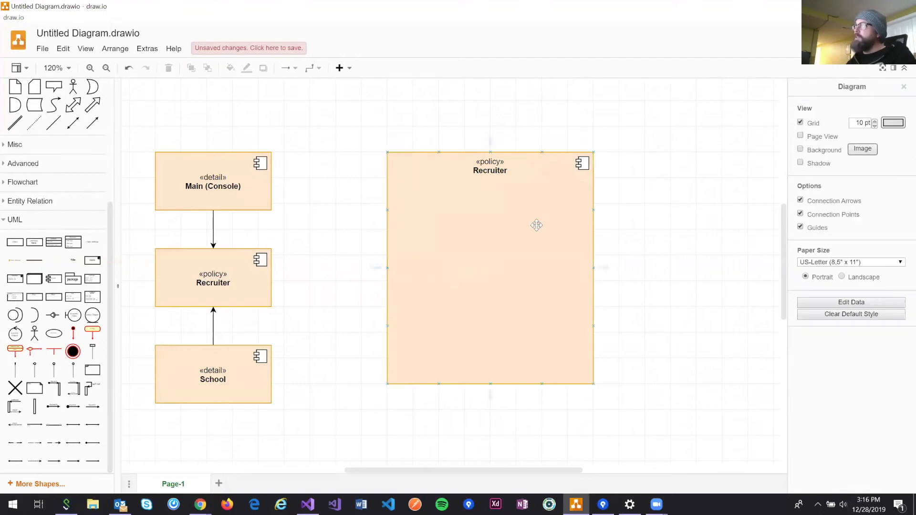
{"action": "left_click", "coordinate": [588, 269]}
{"action": "left_click_drag", "start_coordinate": [593, 268], "coordinate": [646, 265]}
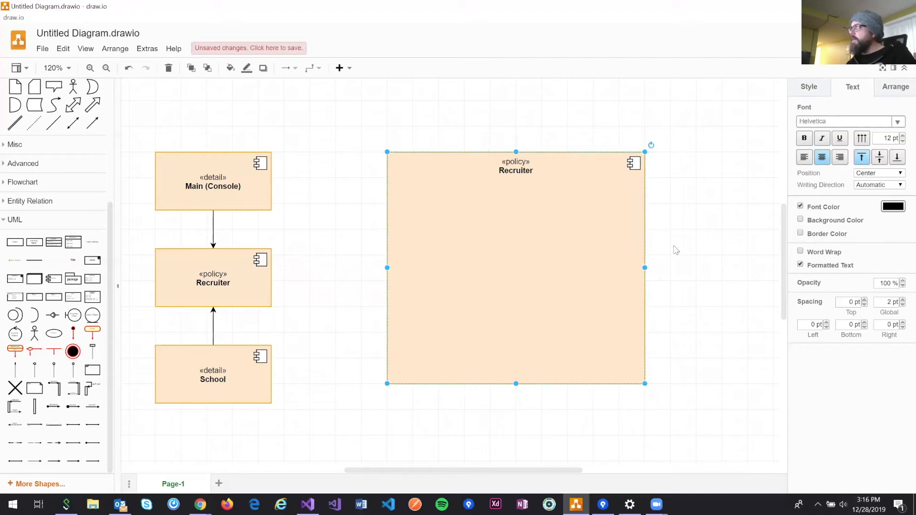
{"action": "left_click", "coordinate": [676, 250]}
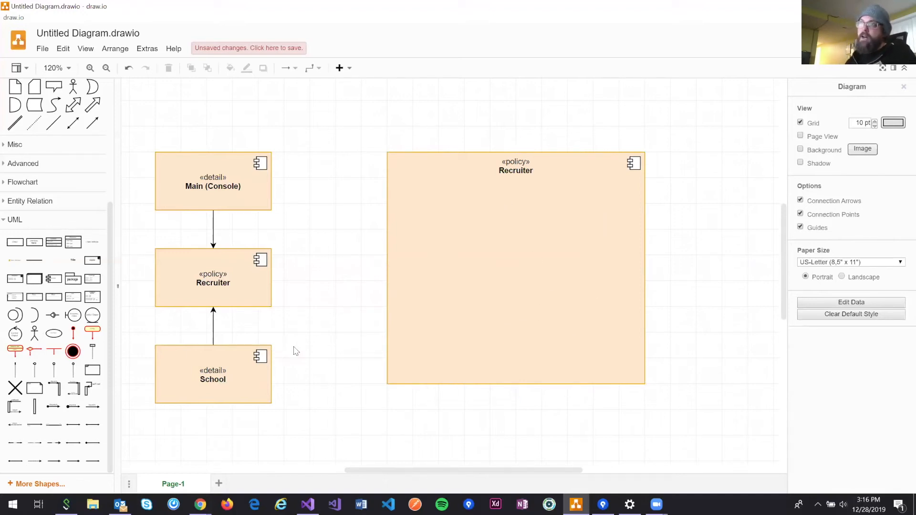
Place a UML interface box to the right of the large Recruiter container and name it IRecruiterManager.
{"action": "mouse_move", "coordinate": [52, 298]}
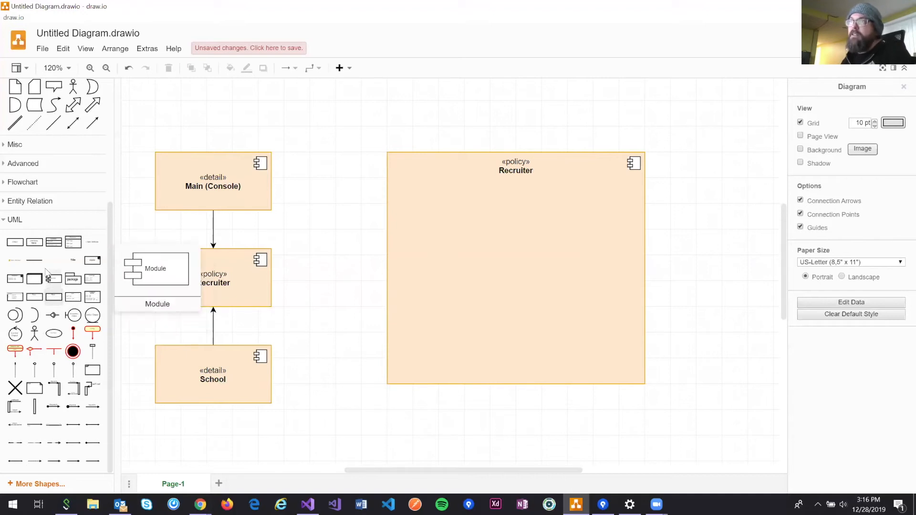
{"action": "left_click_drag", "start_coordinate": [34, 242], "coordinate": [706, 327]}
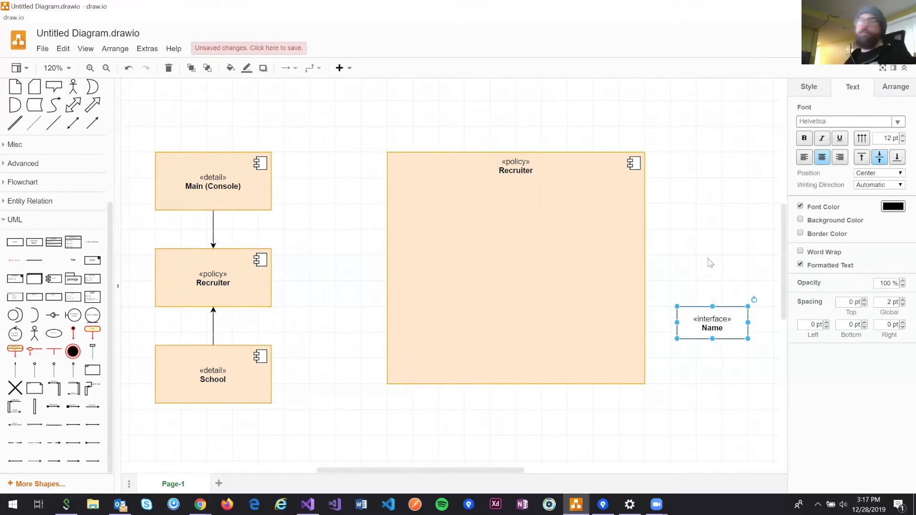
{"action": "double_click", "coordinate": [713, 328]}
{"action": "double_click", "coordinate": [712, 327]}
{"action": "key", "text": "BackSpace"}
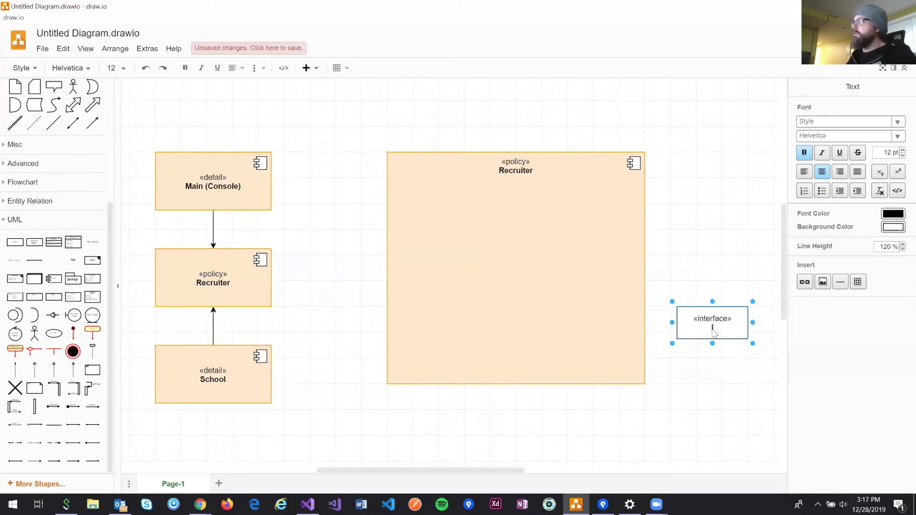
{"action": "type", "text": "IRecruiterManager"}
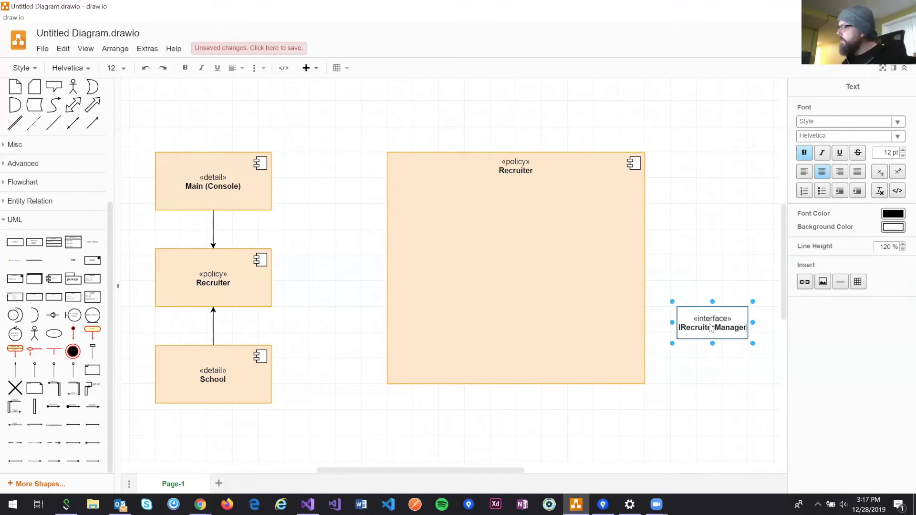
{"action": "left_click", "coordinate": [742, 285]}
Widen the IRecruiterManager box to fit its name and move it up beside the upper right part of the Recruiter container.
{"action": "left_click", "coordinate": [738, 316]}
{"action": "left_click_drag", "start_coordinate": [748, 322], "coordinate": [772, 323]}
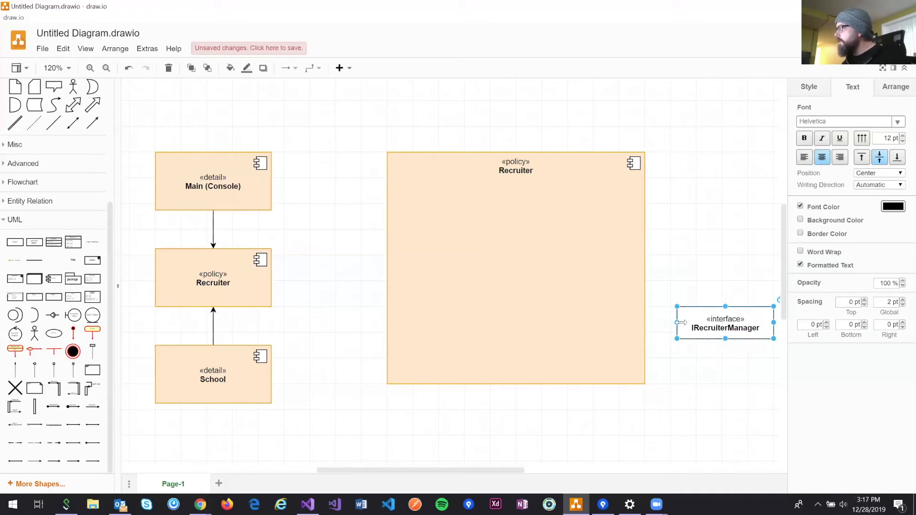
{"action": "left_click_drag", "start_coordinate": [676, 323], "coordinate": [700, 216]}
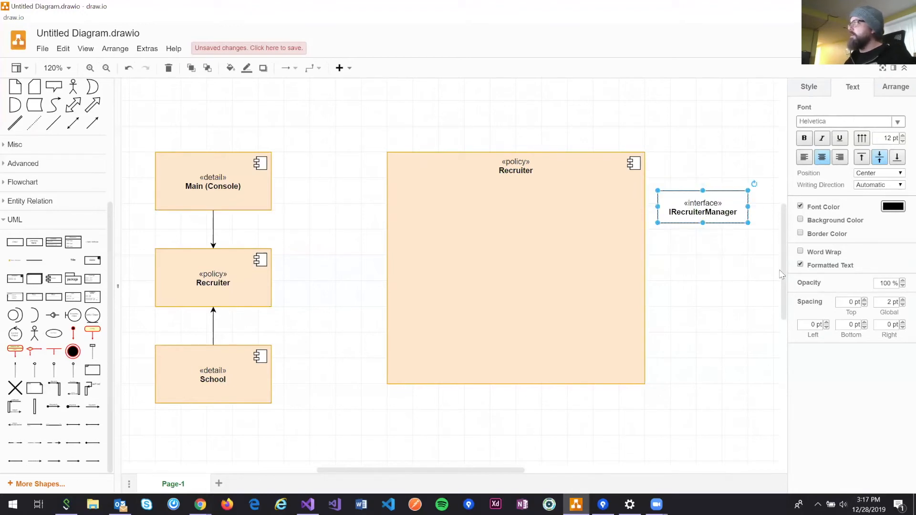
Try placing IRecruiterManager inside the large Recruiter container and shrinking the container from its lower right corner.
{"action": "scroll", "coordinate": [692, 286], "scroll_direction": "right", "scroll_amount": 5}
{"action": "left_click_drag", "start_coordinate": [515, 210], "coordinate": [280, 217]}
{"action": "left_click", "coordinate": [426, 365]}
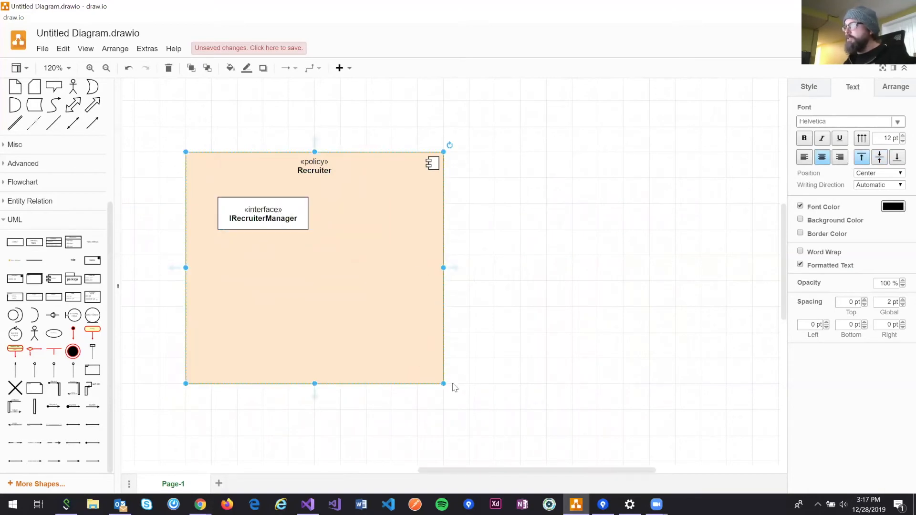
{"action": "left_click_drag", "start_coordinate": [443, 384], "coordinate": [404, 339]}
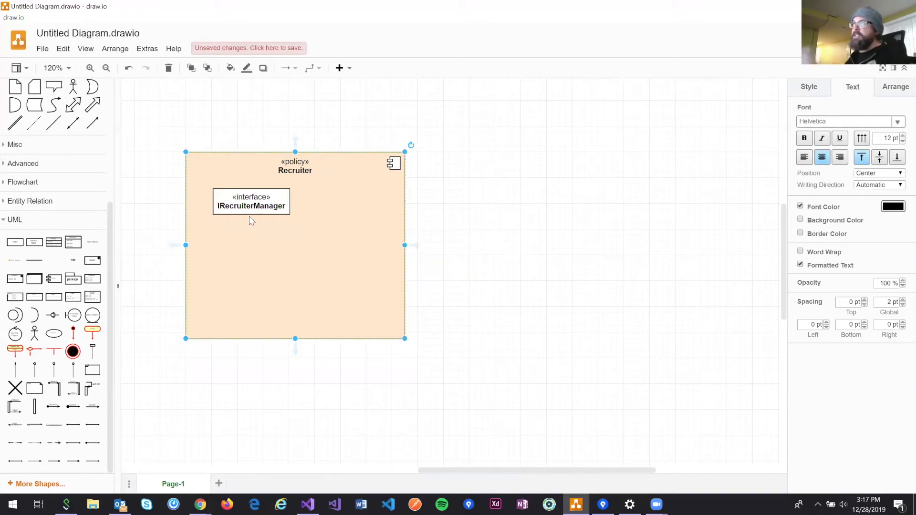
Undo the container's shrinking and move IRecruiterManager back outside, to the right of Recruiter.
{"action": "left_click", "coordinate": [492, 269]}
{"action": "left_click", "coordinate": [285, 218]}
{"action": "left_click_drag", "start_coordinate": [262, 214], "coordinate": [524, 208]}
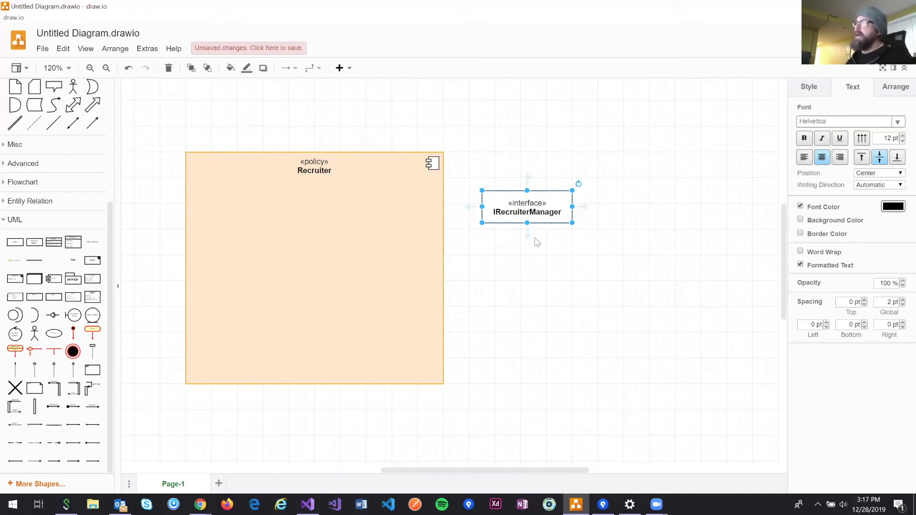
Place a copy of the IRecruiterManager box directly below it and rename the copy RecruiterManager.
{"action": "key", "text": "ctrl+v"}
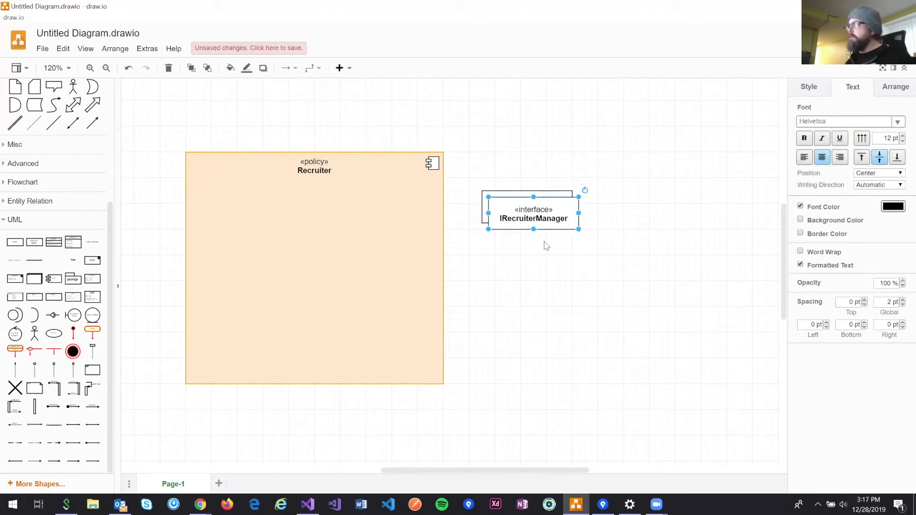
{"action": "left_click_drag", "start_coordinate": [537, 211], "coordinate": [537, 284]}
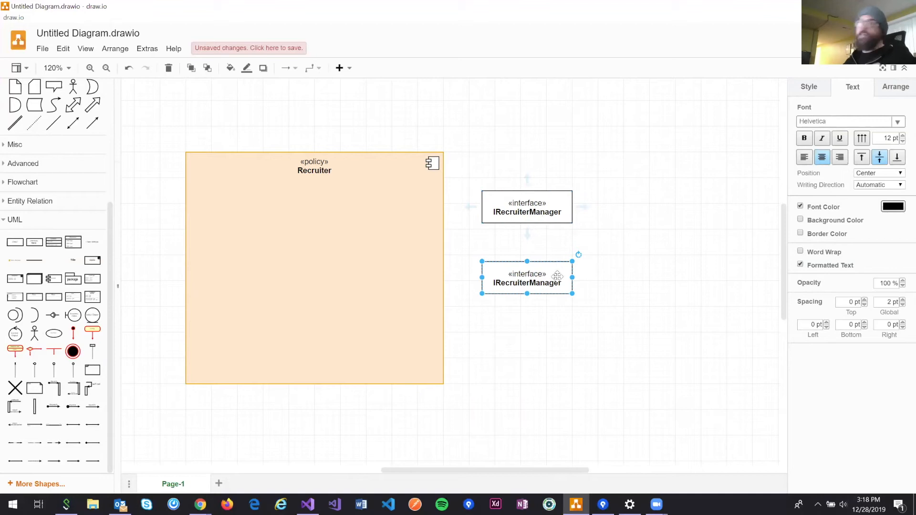
{"action": "scroll", "coordinate": [538, 281], "scroll_direction": "up", "scroll_amount": 2}
{"action": "double_click", "coordinate": [538, 280]}
{"action": "left_click", "coordinate": [479, 287]}
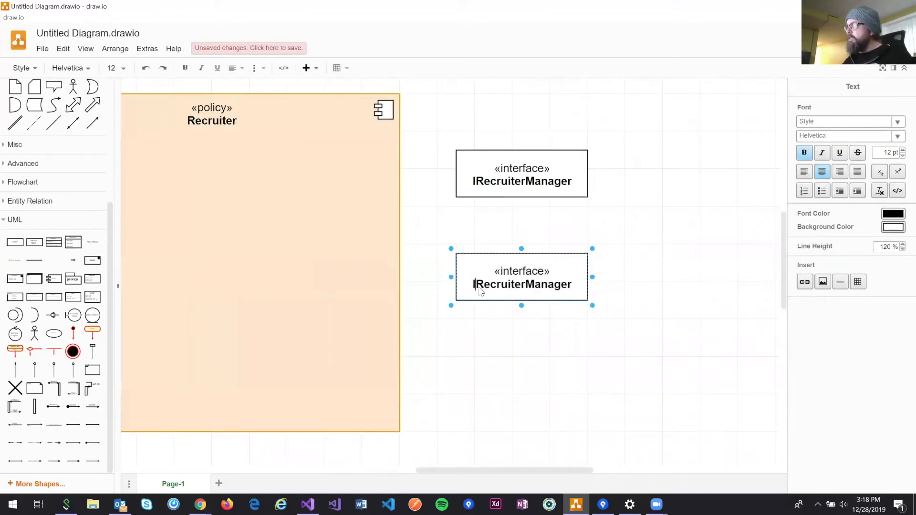
{"action": "key", "text": "BackSpace"}
Change the stereotype of the RecruiterManager box to «concrete».
{"action": "scroll", "coordinate": [484, 297], "scroll_direction": "up", "scroll_amount": 2}
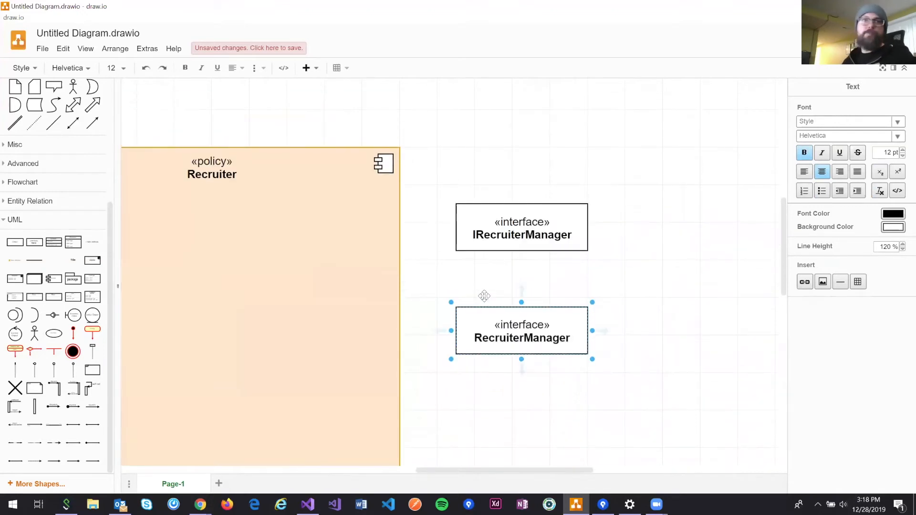
{"action": "double_click", "coordinate": [532, 326]}
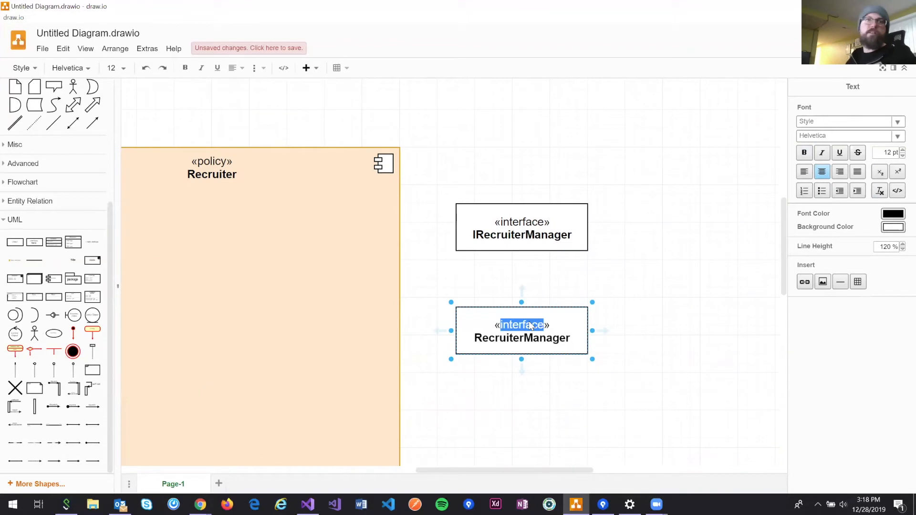
{"action": "type", "text": "concrete»"}
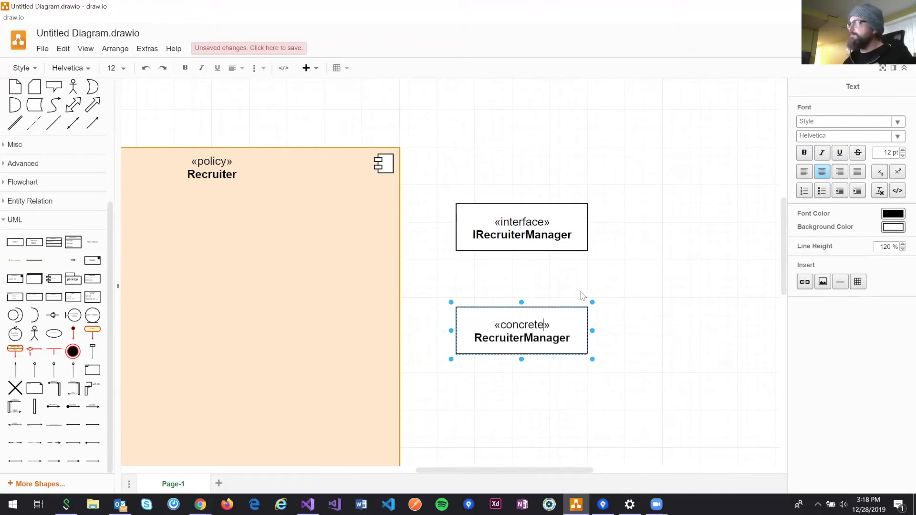
Connect RecruiterManager up to IRecruiterManager with an arrow and make its line dashed.
{"action": "left_click_drag", "start_coordinate": [521, 304], "coordinate": [521, 244]}
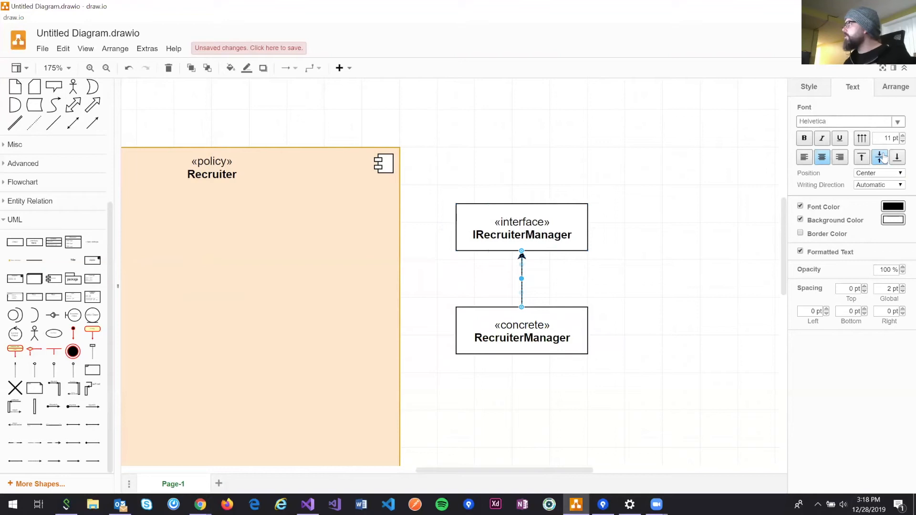
{"action": "left_click", "coordinate": [817, 91]}
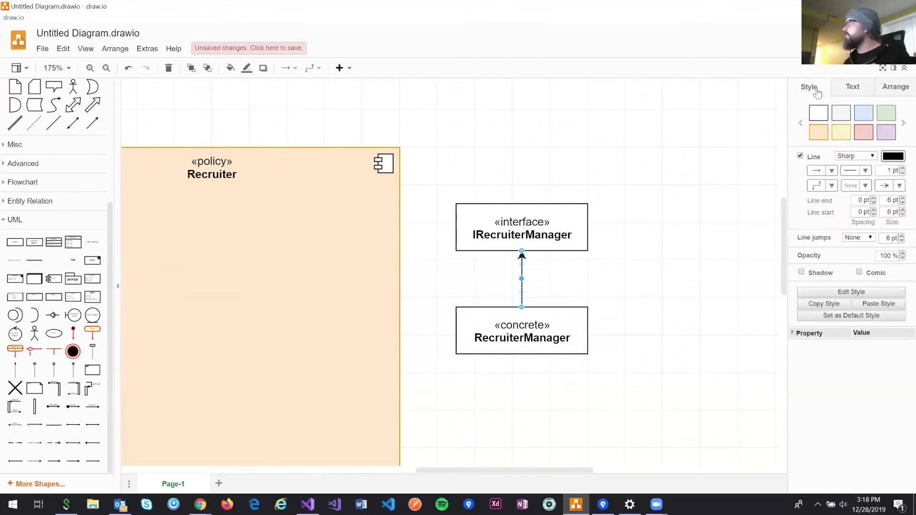
{"action": "left_click", "coordinate": [866, 170]}
{"action": "left_click", "coordinate": [858, 200]}
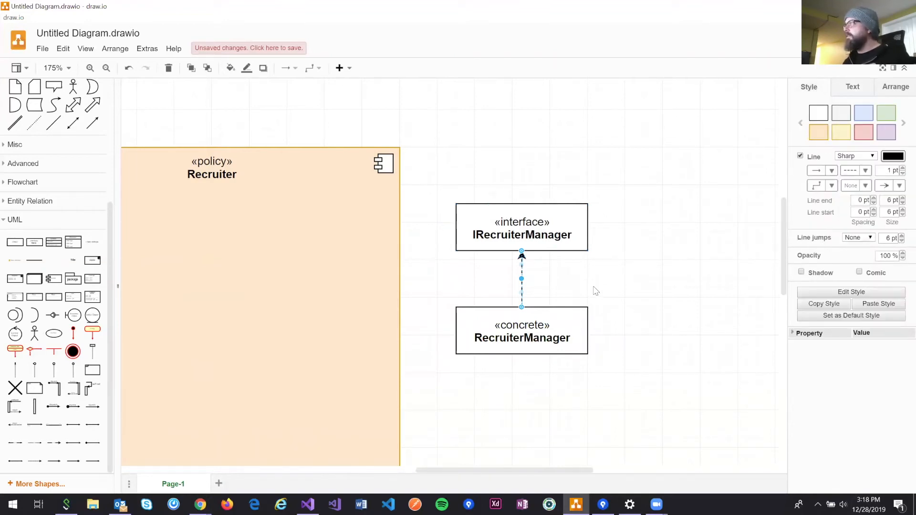
{"action": "left_click", "coordinate": [552, 426]}
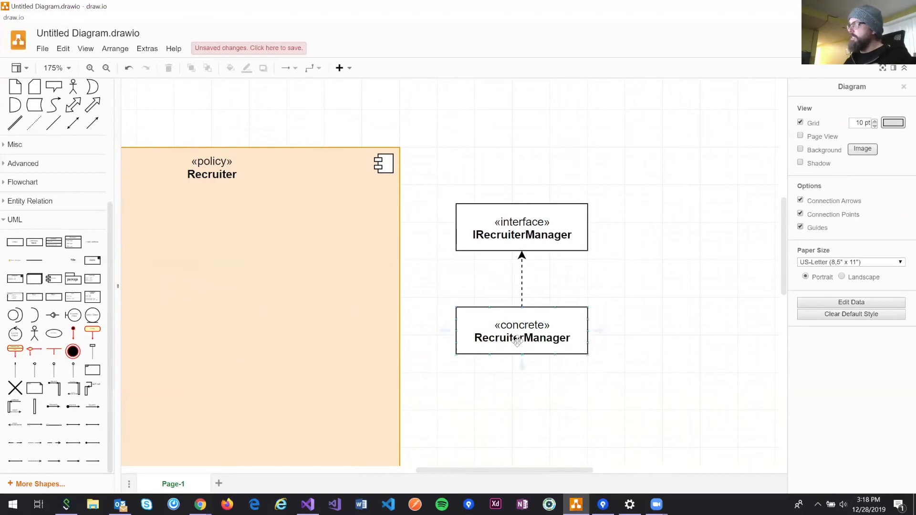